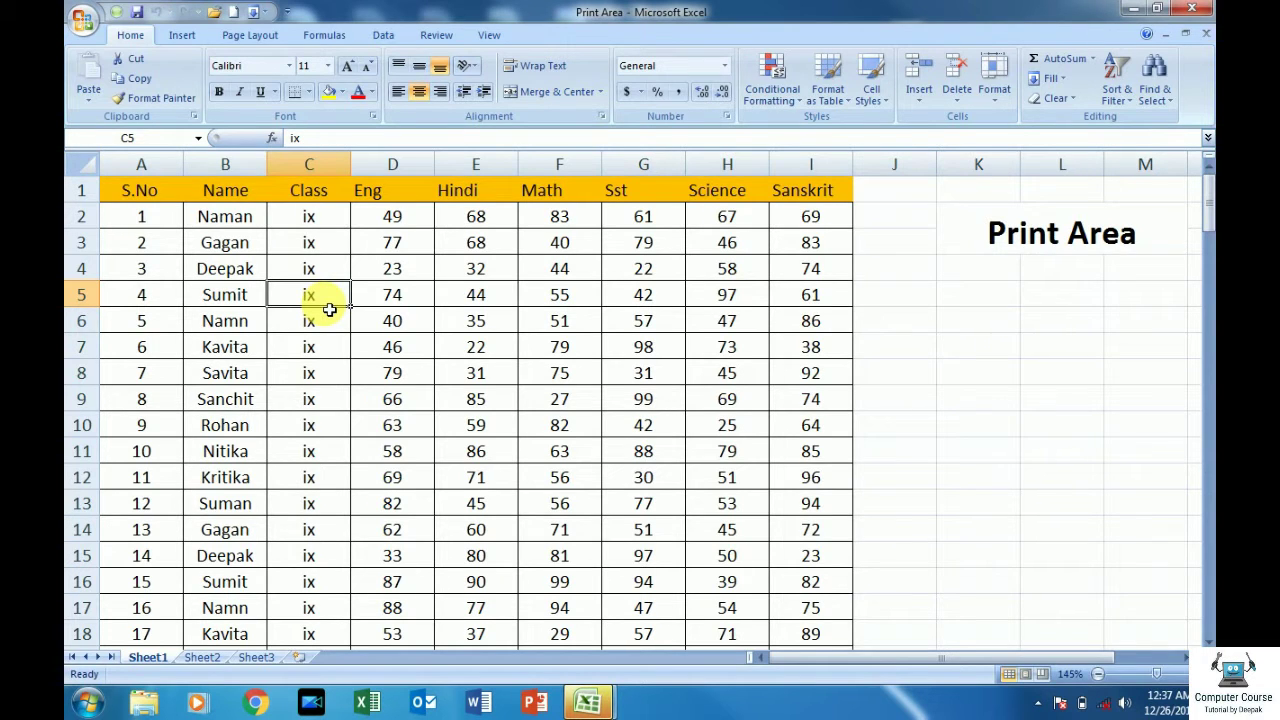
Select a cell in the Hindi marks column and show the Page Layout ribbon options
click(462, 317)
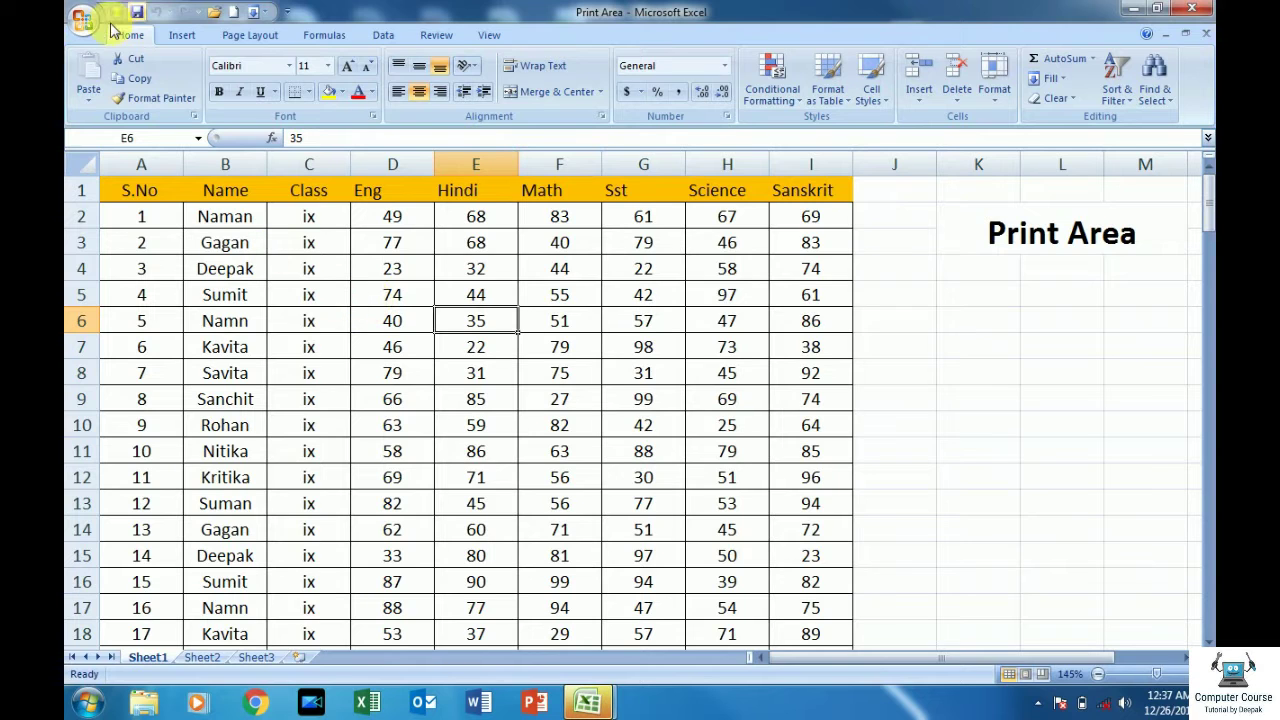
click(265, 38)
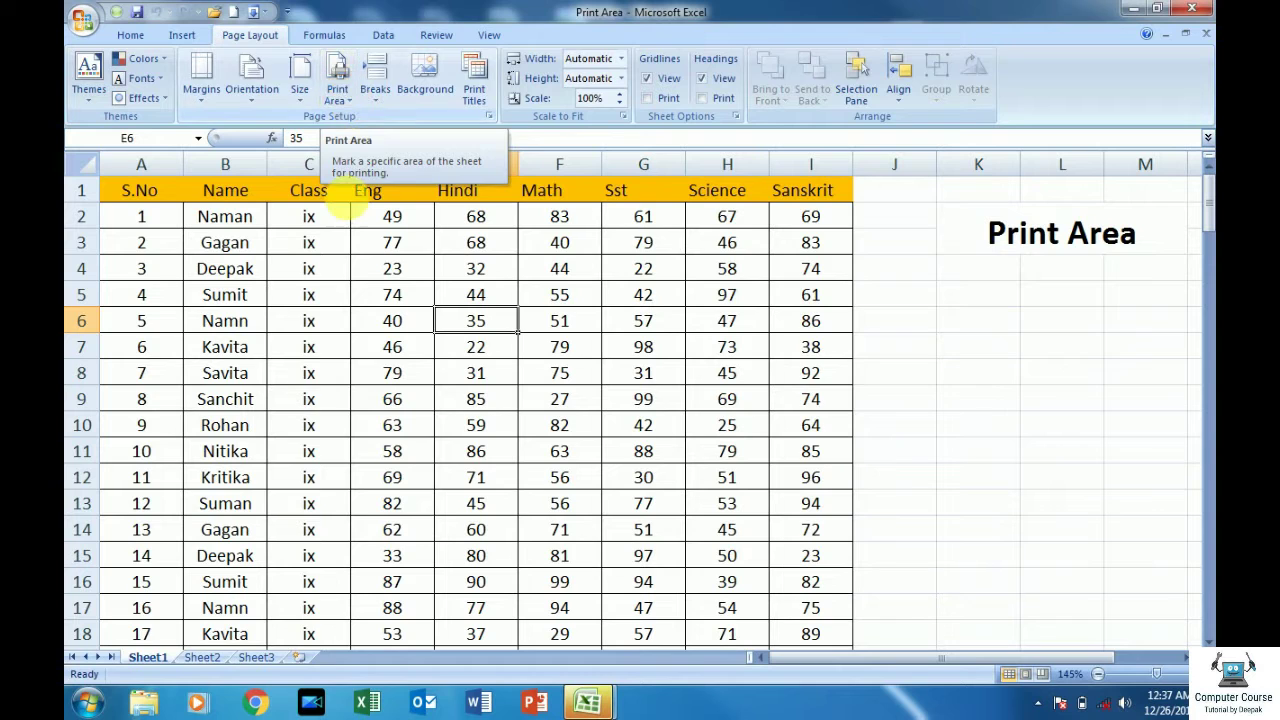
click(358, 267)
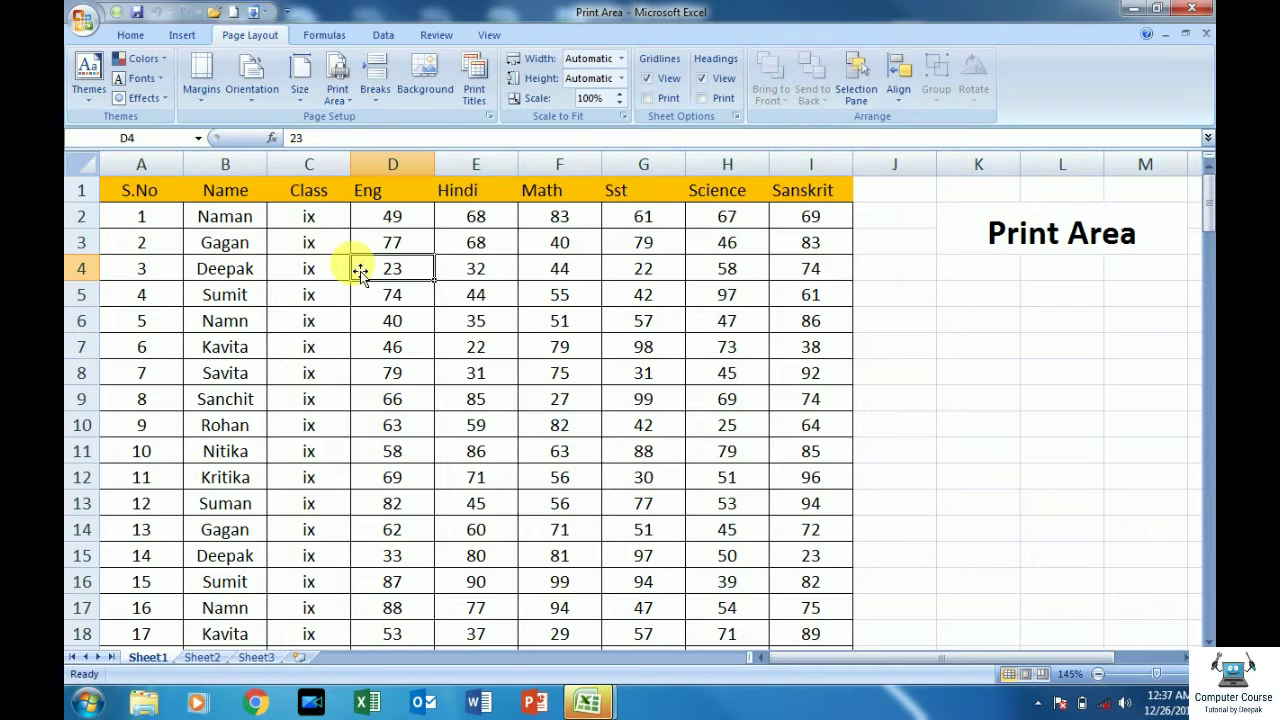
click(298, 343)
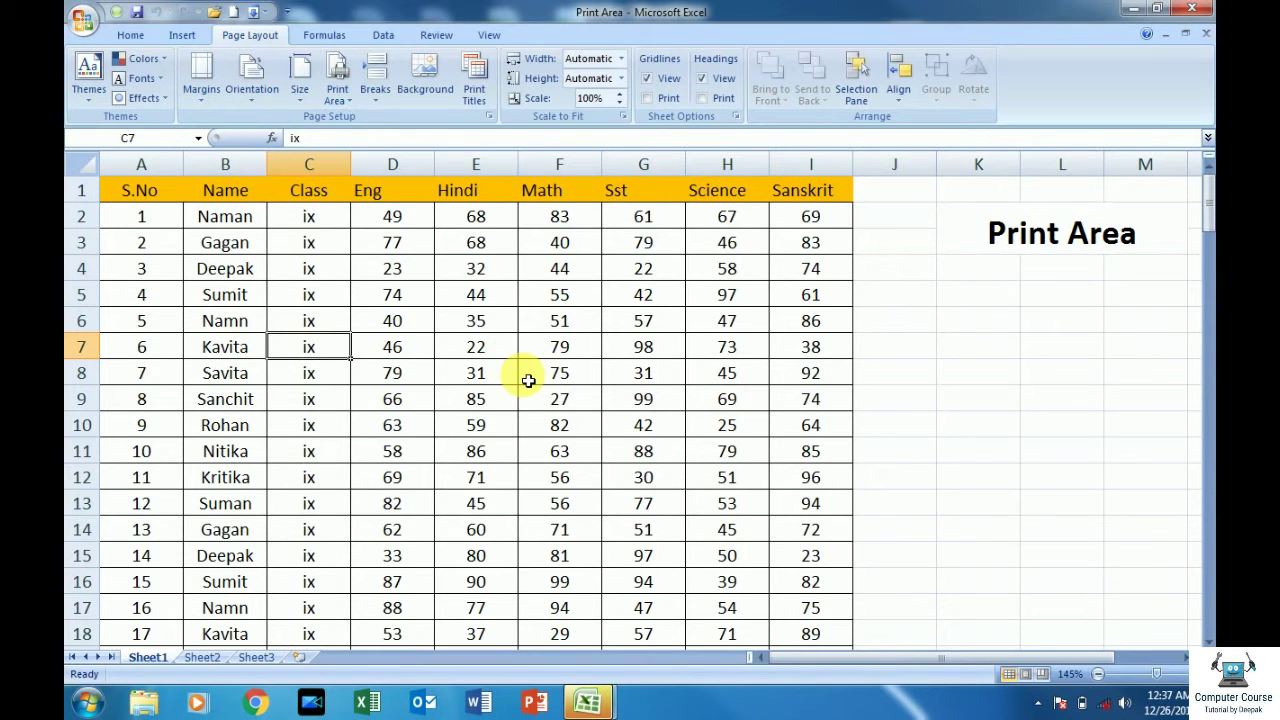
scroll(449, 445, down, 3)
scroll(449, 445, down, 2)
scroll(451, 451, up, 5)
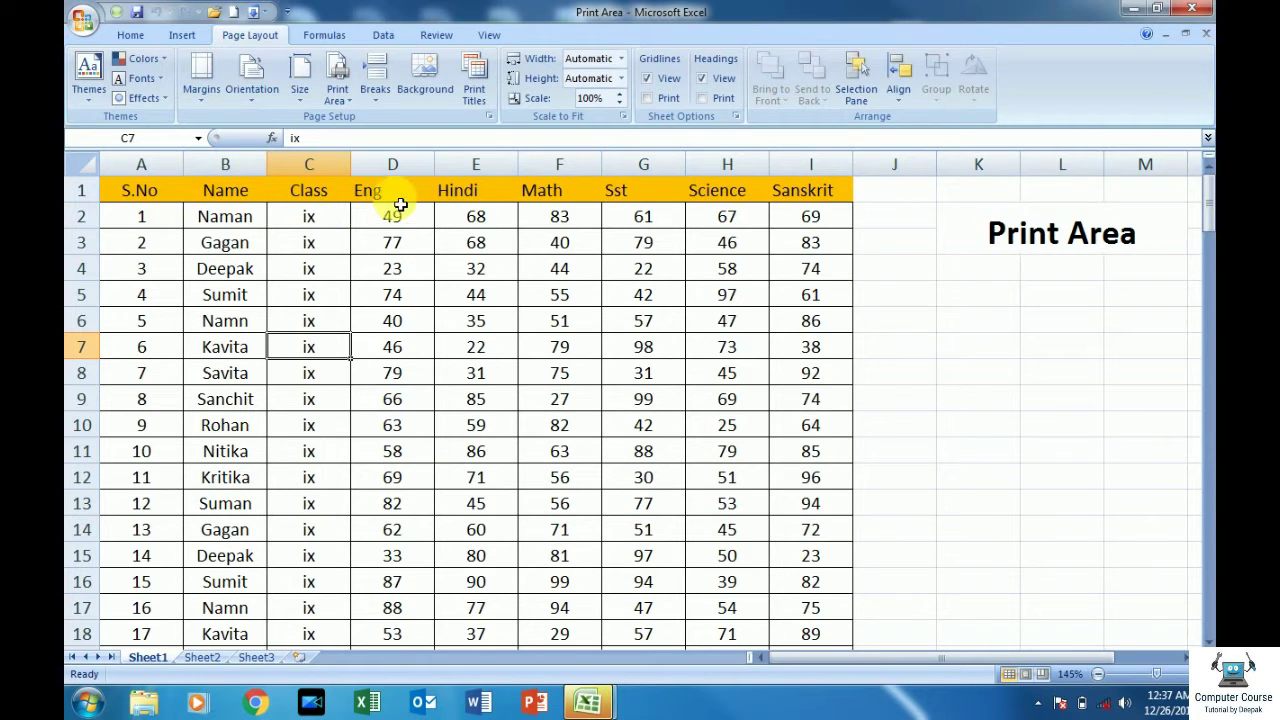
click(428, 327)
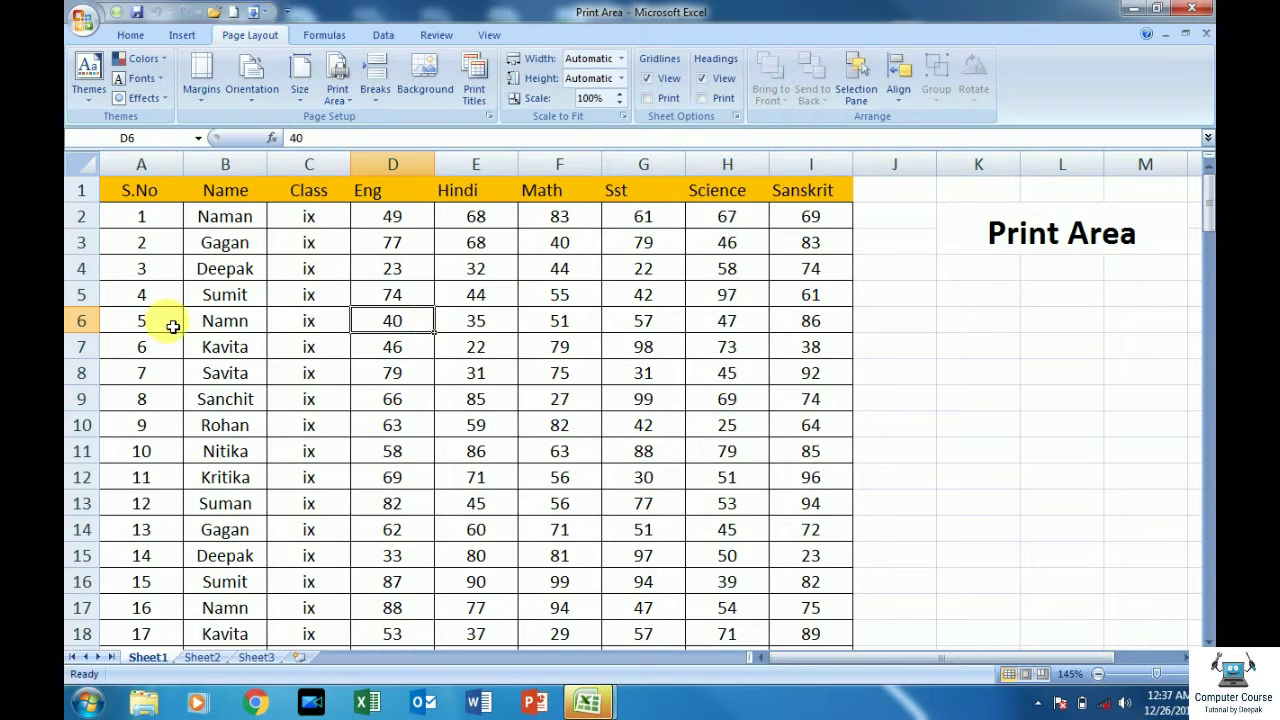
Select A6:I11, confirm in Print Preview that the sheet spans four pages, then close it
mouse_move(172, 326)
mouse_down()
mouse_move(182, 435)
mouse_move(785, 451)
mouse_up()
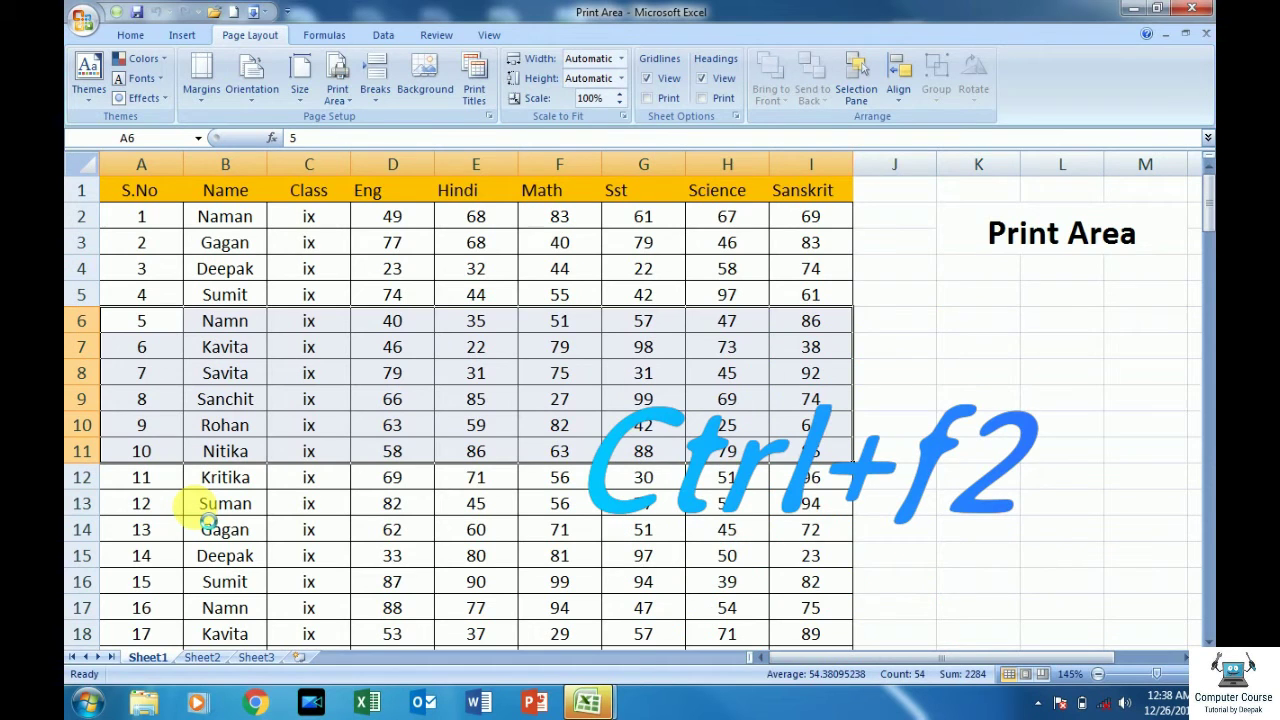
key(ctrl+F2)
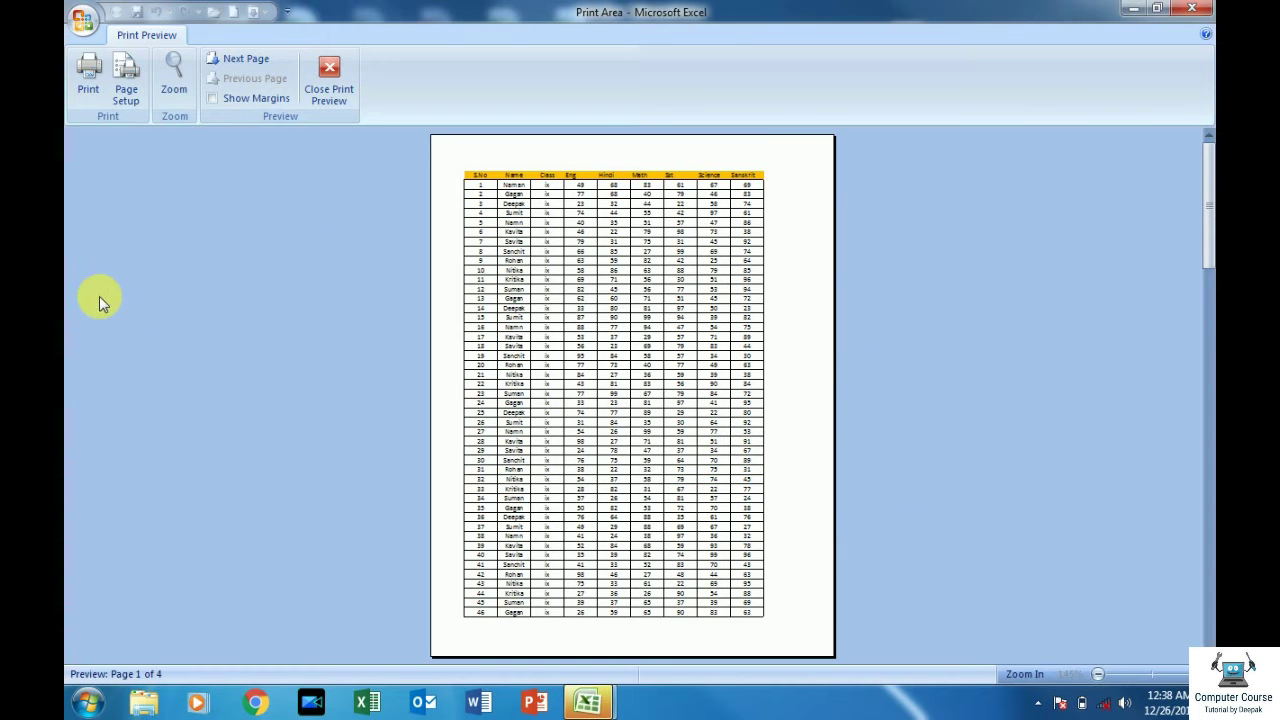
click(329, 80)
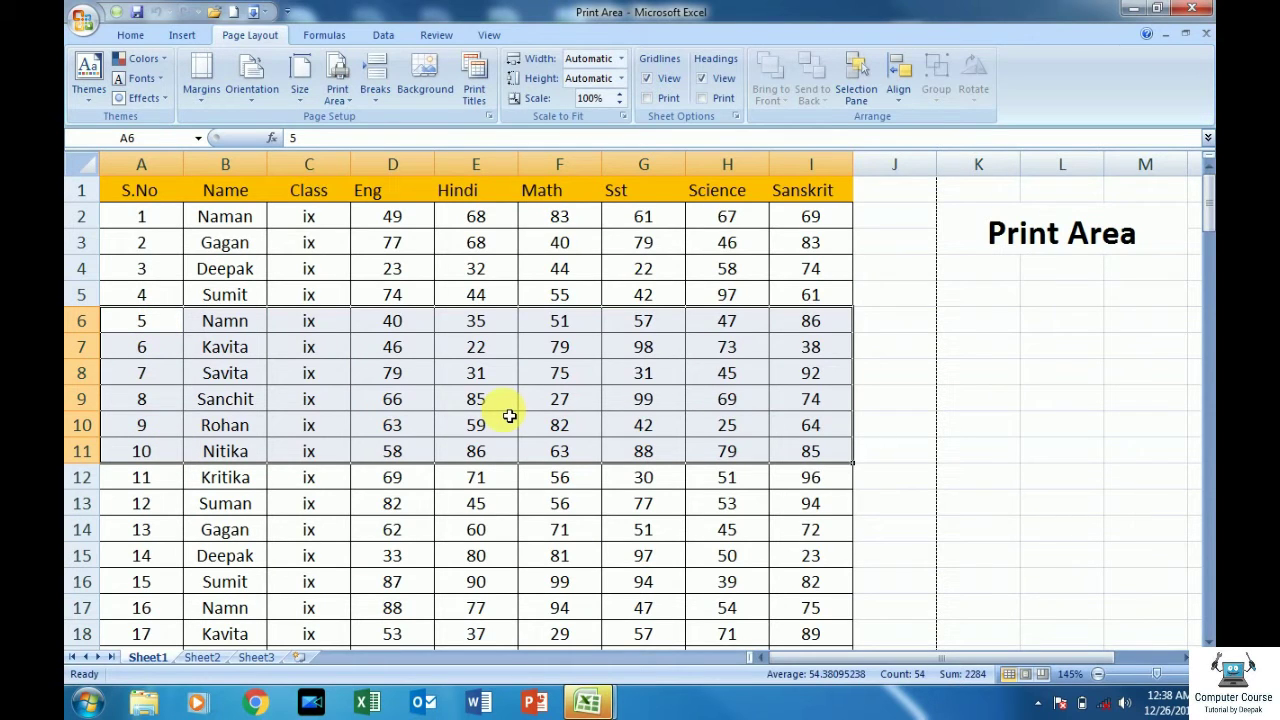
Set the print area to A6:I11, the records of students 5 to 10
click(360, 266)
mouse_move(151, 320)
mouse_down()
mouse_move(164, 426)
mouse_move(801, 452)
mouse_up()
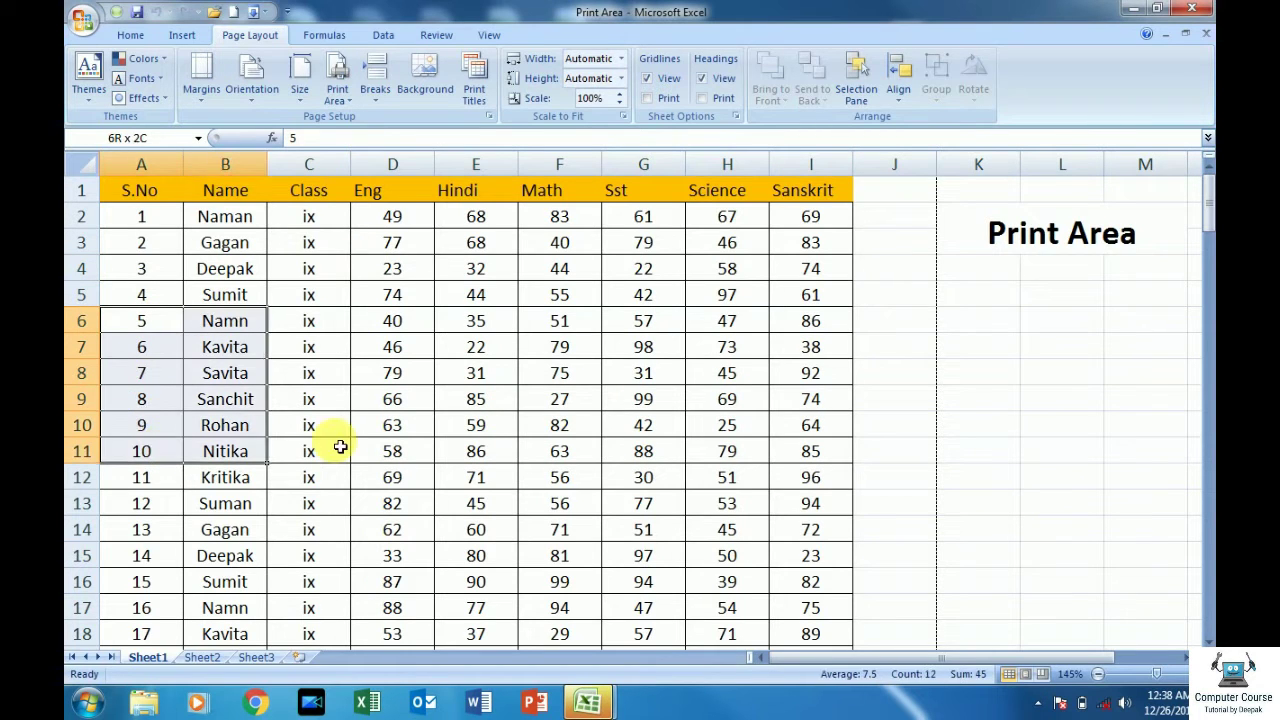
drag(802, 452, 771, 457)
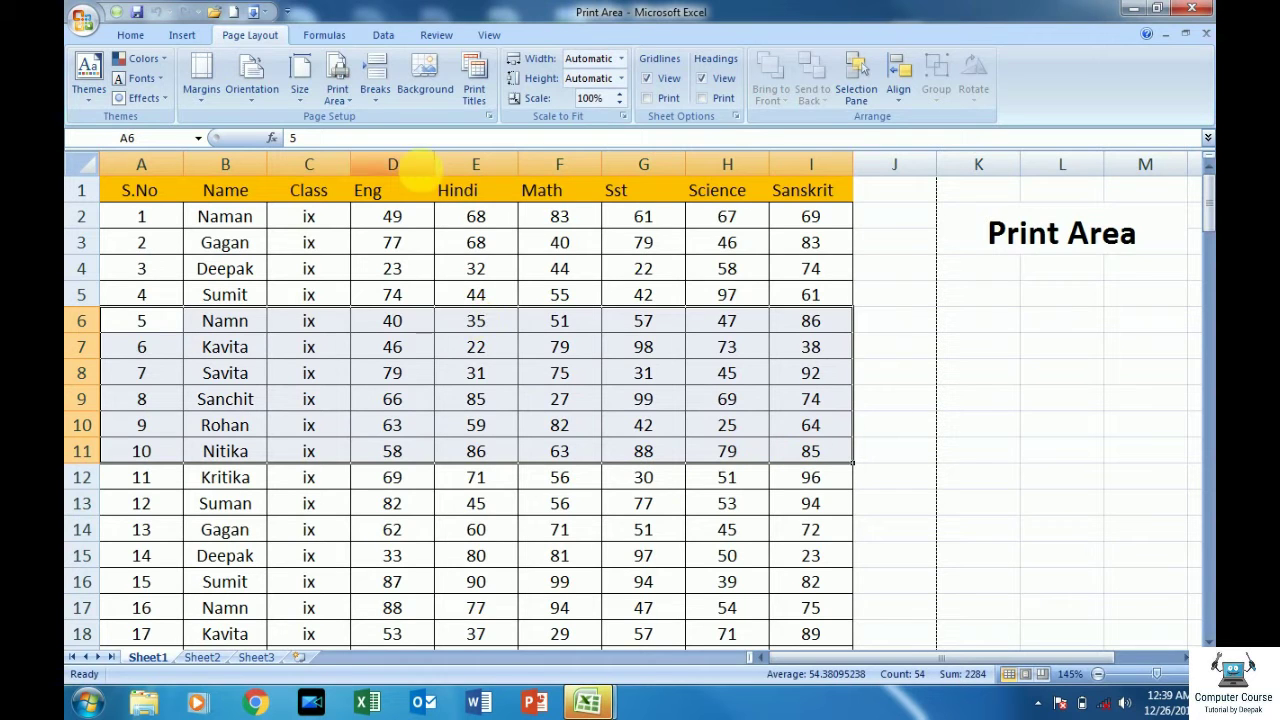
click(346, 100)
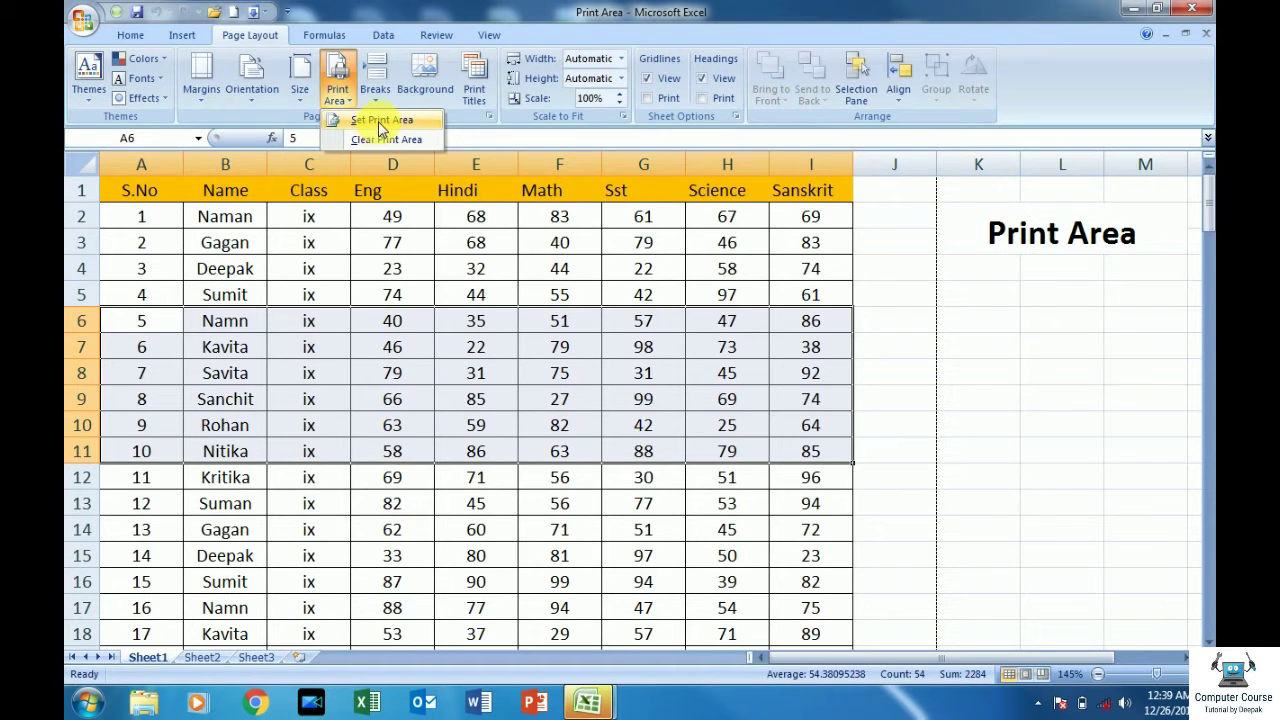
click(379, 122)
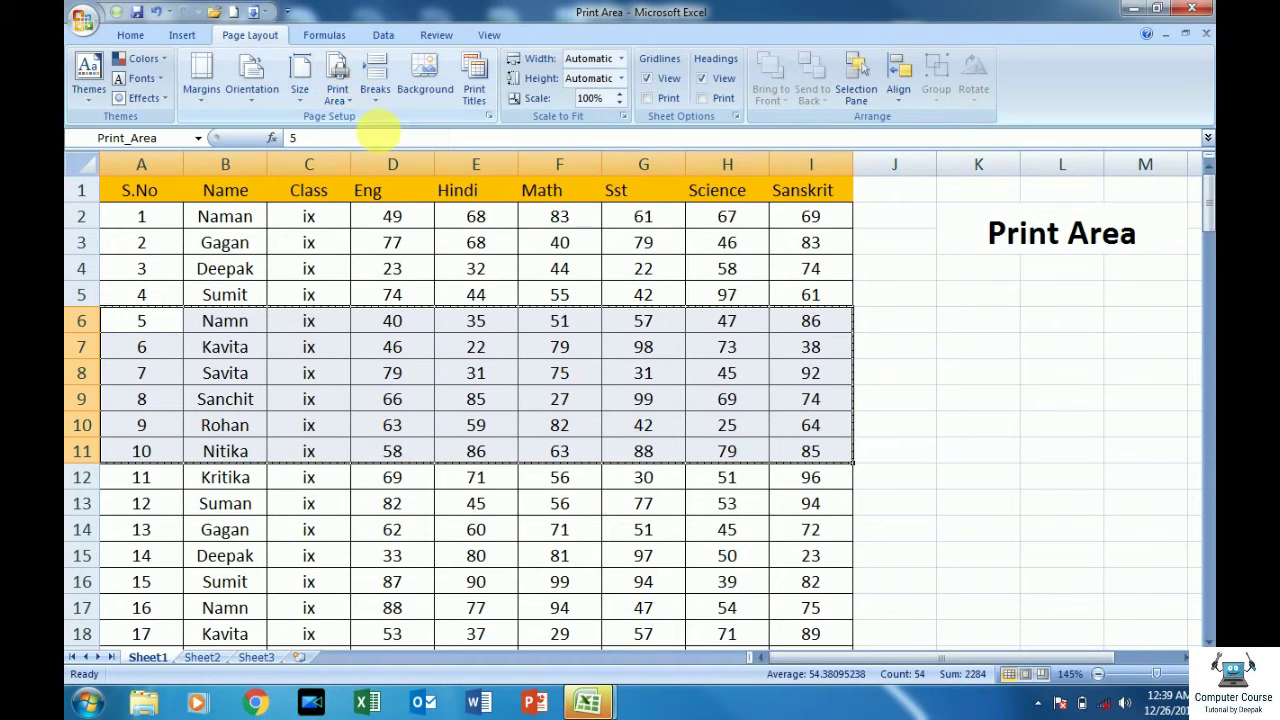
Reselect rows inside the new print area and preview its single printed page
click(413, 237)
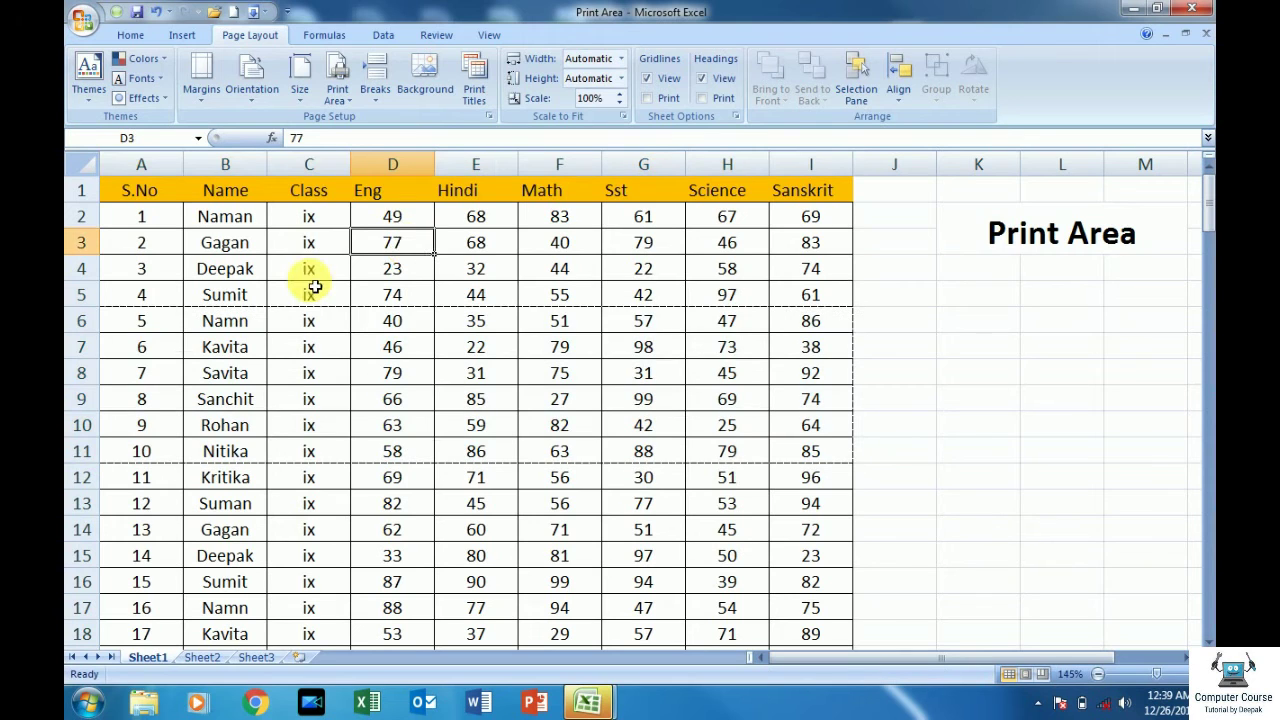
drag(135, 333, 330, 450)
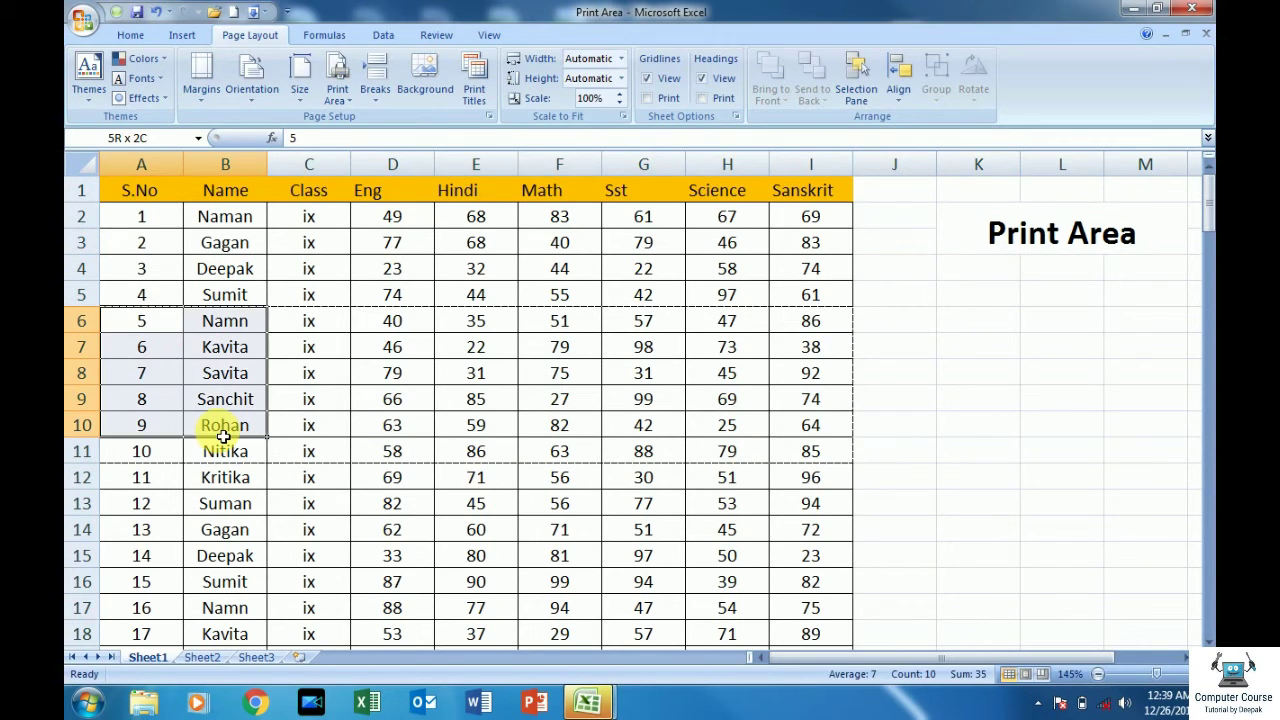
drag(498, 445, 817, 451)
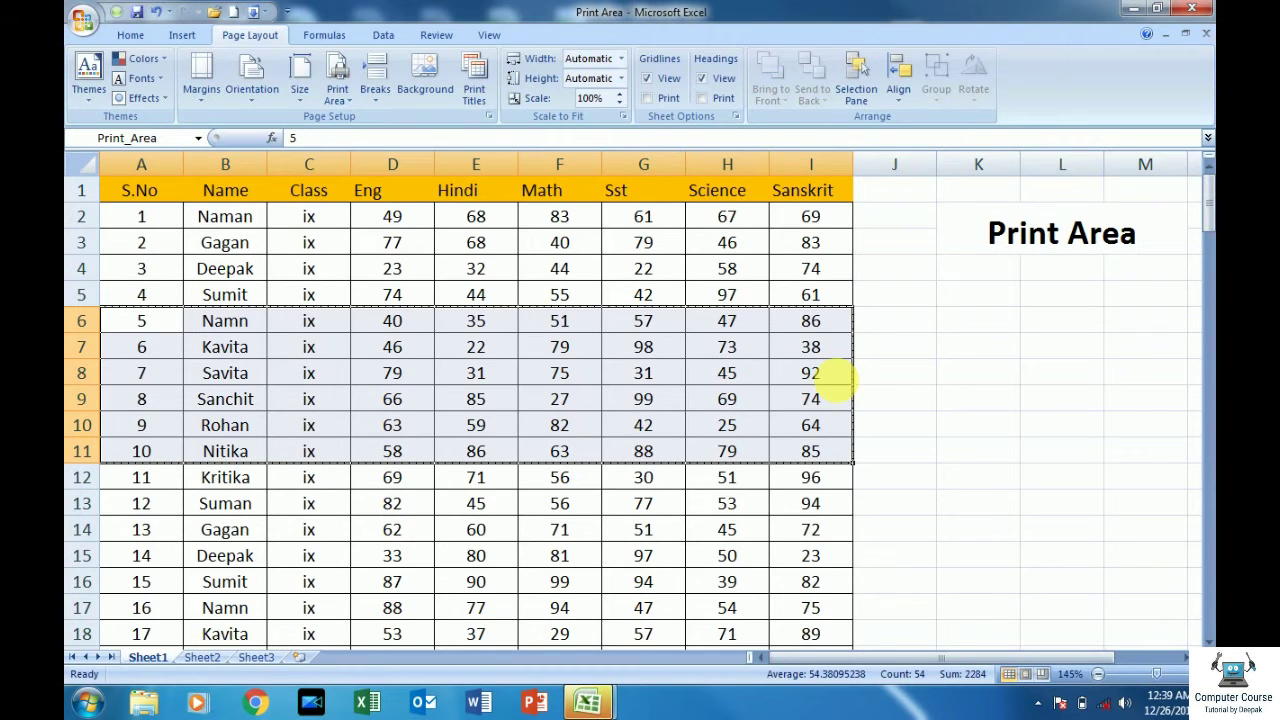
key(ctrl+F2)
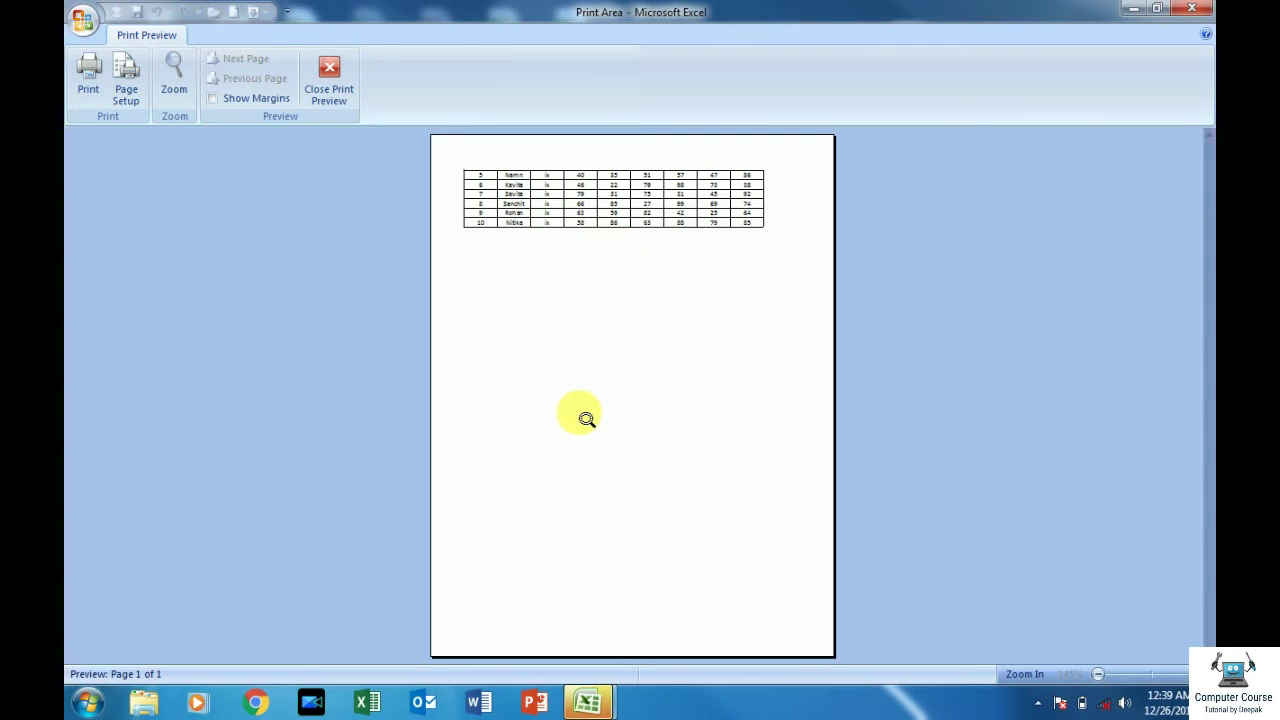
Zoom into the one-page preview of students 5 to 10, then close Print Preview
click(602, 293)
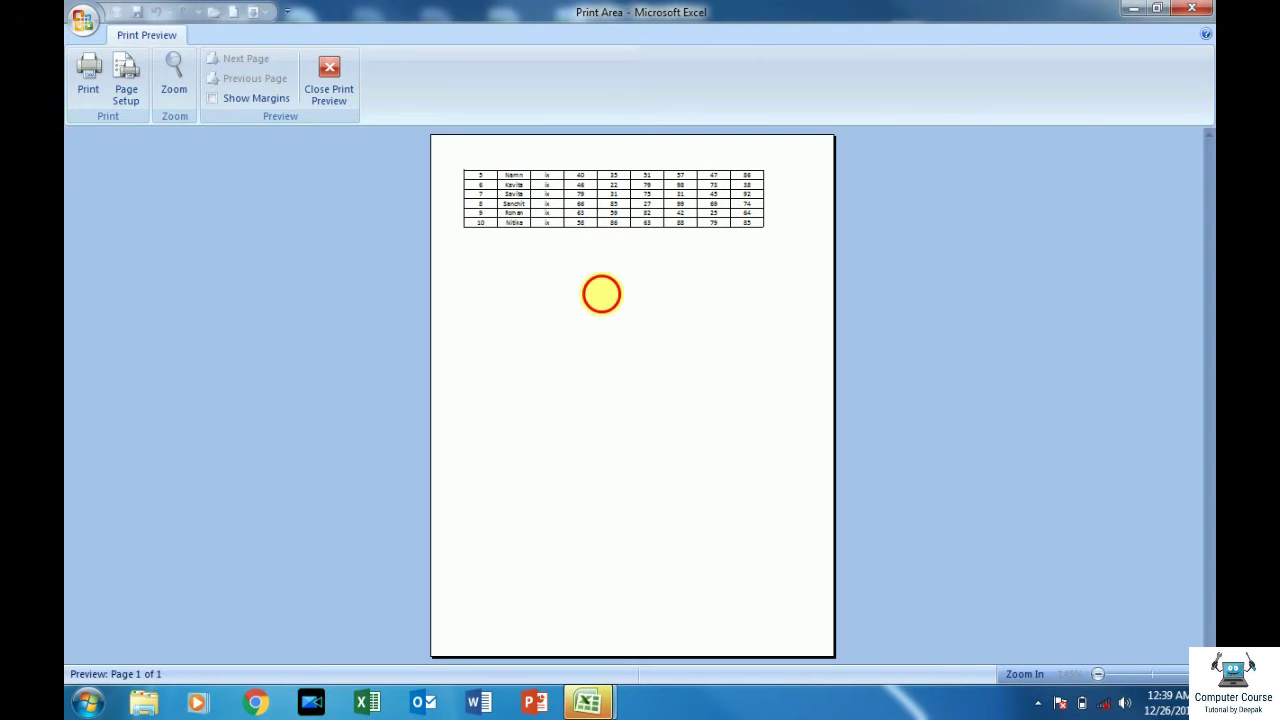
scroll(560, 330, up, 3)
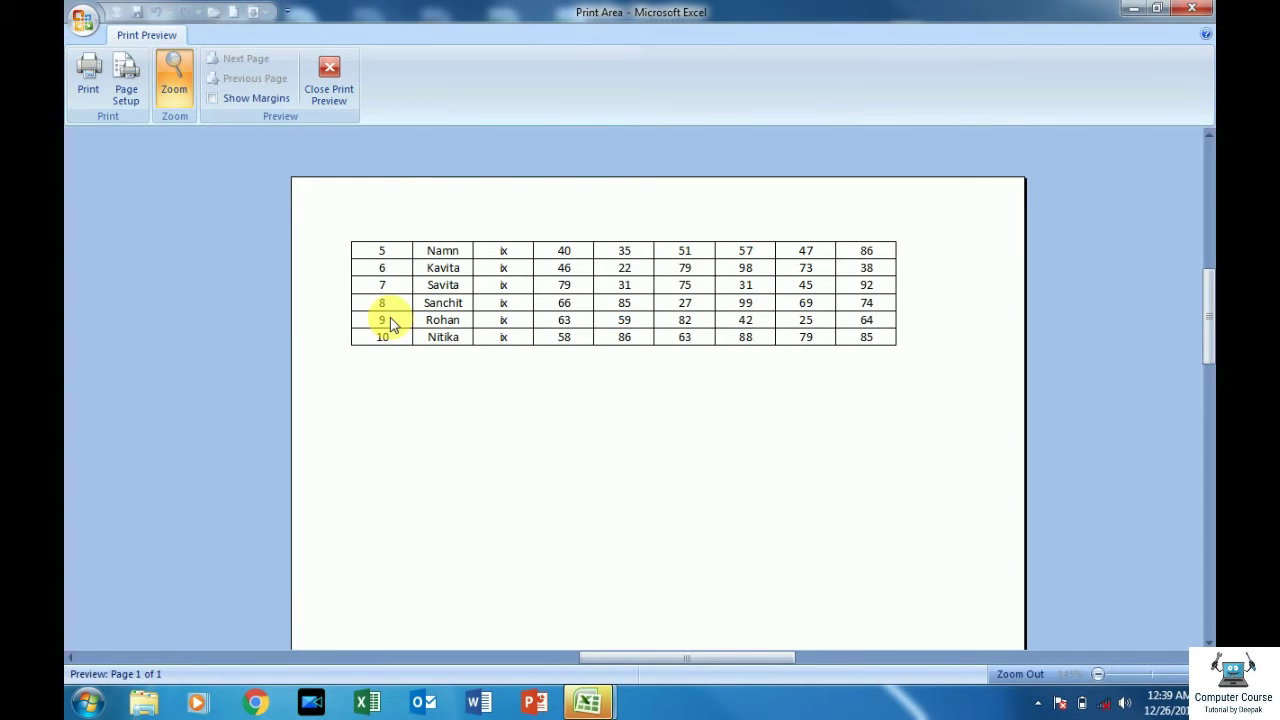
click(333, 72)
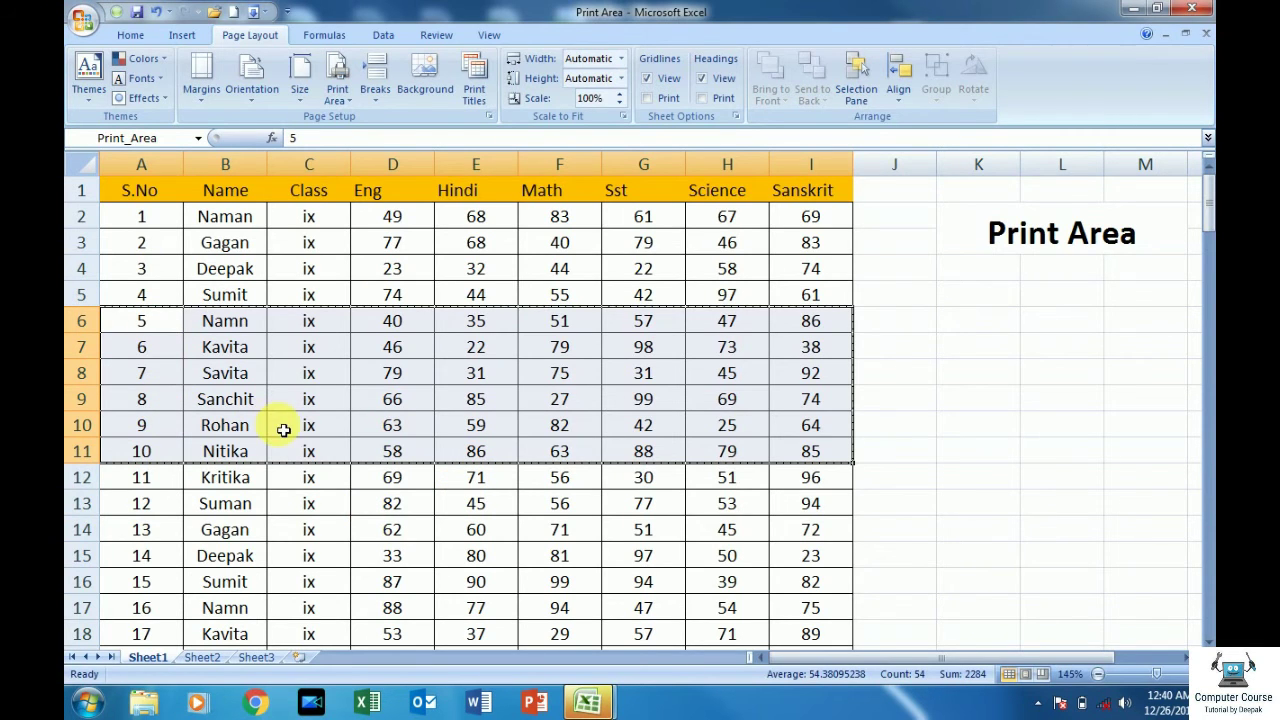
Add A41:I46 (students 40 to 45) to the print area and open Print Preview
scroll(382, 480, down, 1)
scroll(382, 480, down, 2)
scroll(382, 478, down, 4)
scroll(383, 476, down, 2)
scroll(383, 476, down, 1)
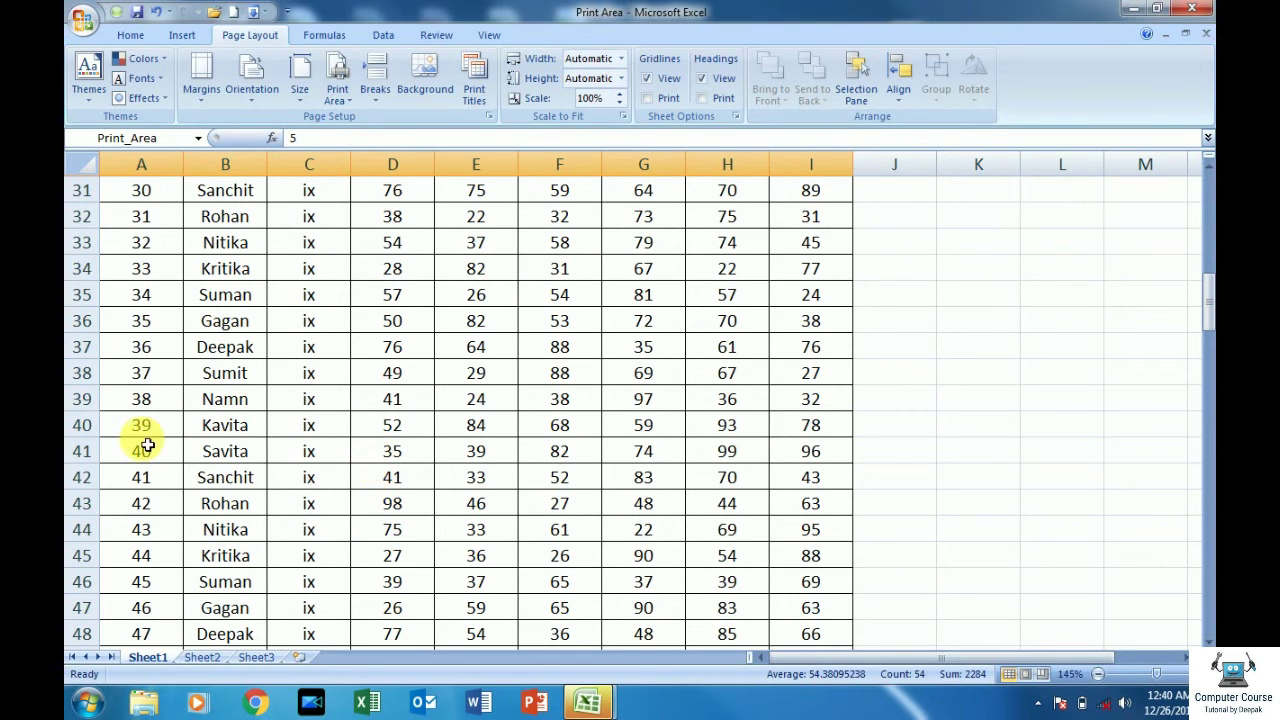
drag(148, 451, 201, 581)
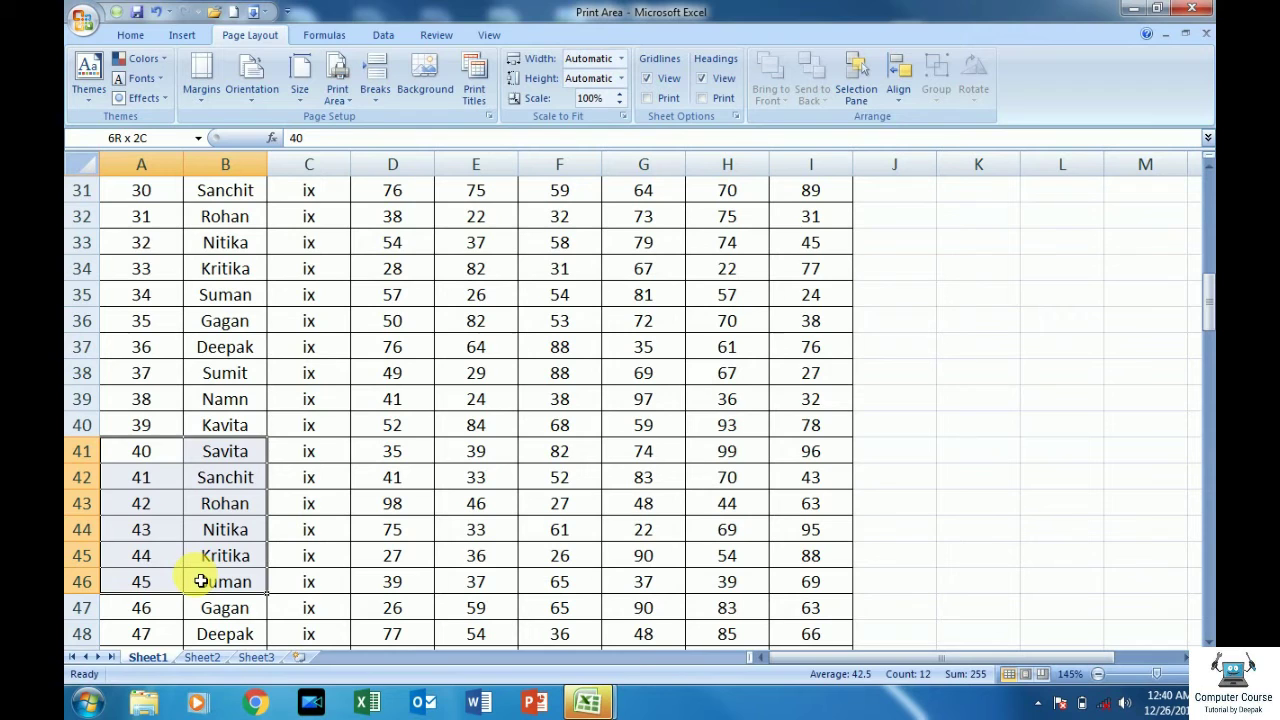
mouse_move(201, 581)
mouse_down()
mouse_move(719, 611)
mouse_move(808, 588)
mouse_up()
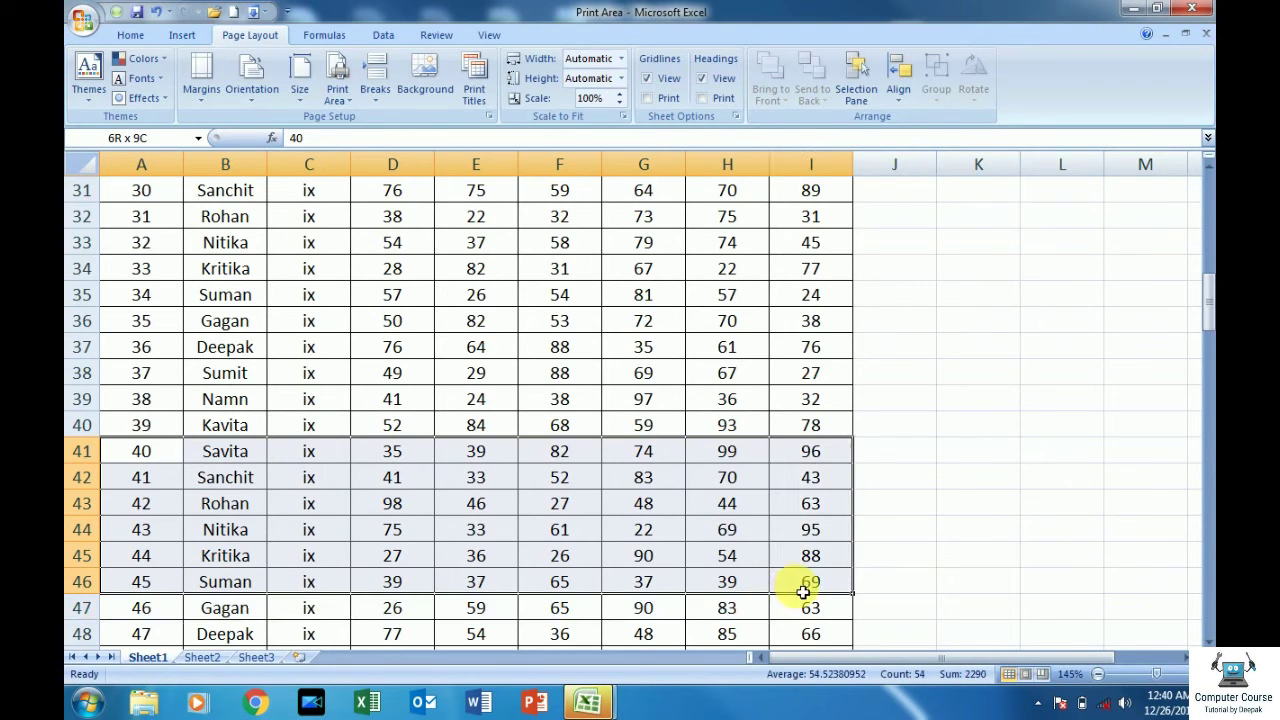
click(349, 102)
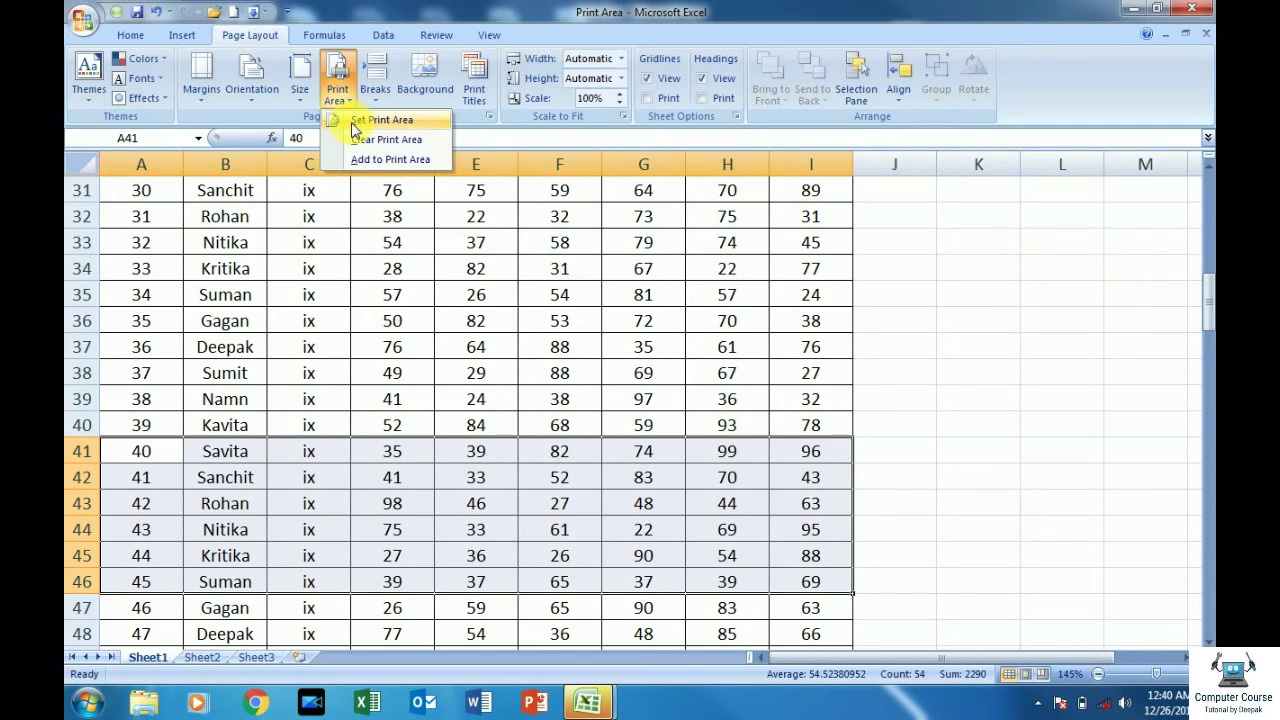
click(410, 165)
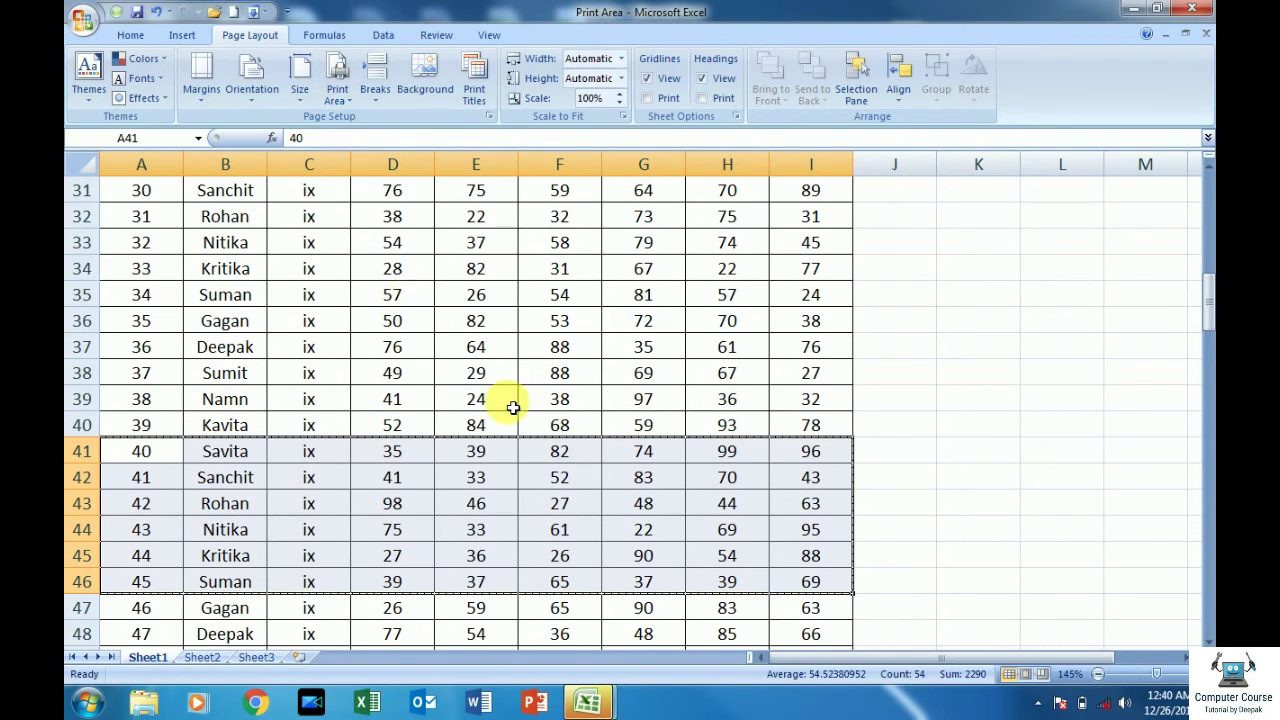
click(712, 405)
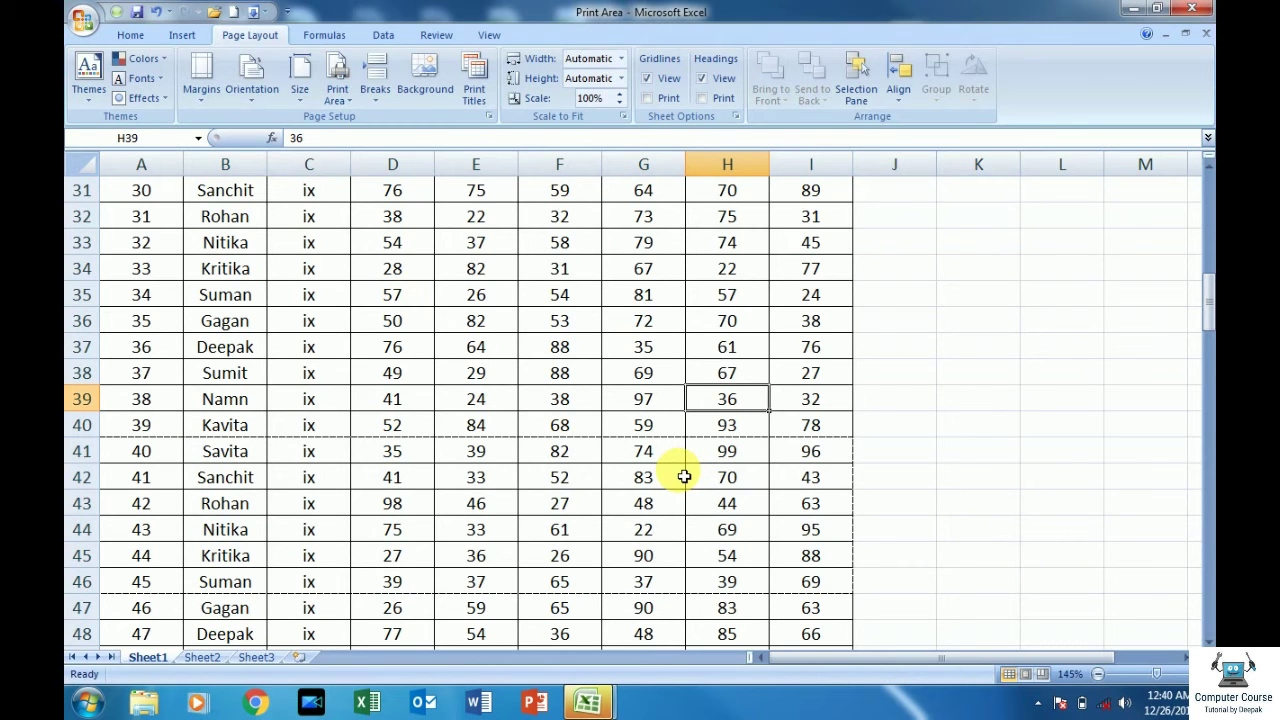
key(ctrl+F2)
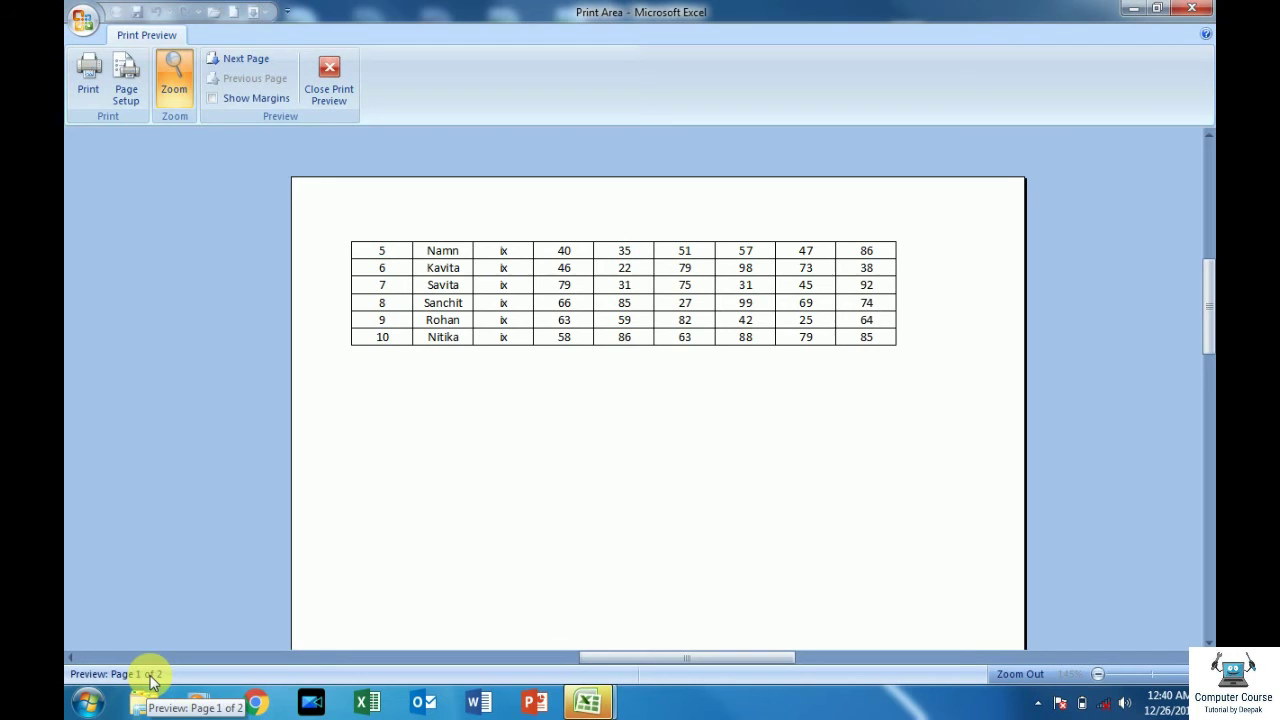
View preview page 2 showing students 40–45, then close Print Preview
click(240, 66)
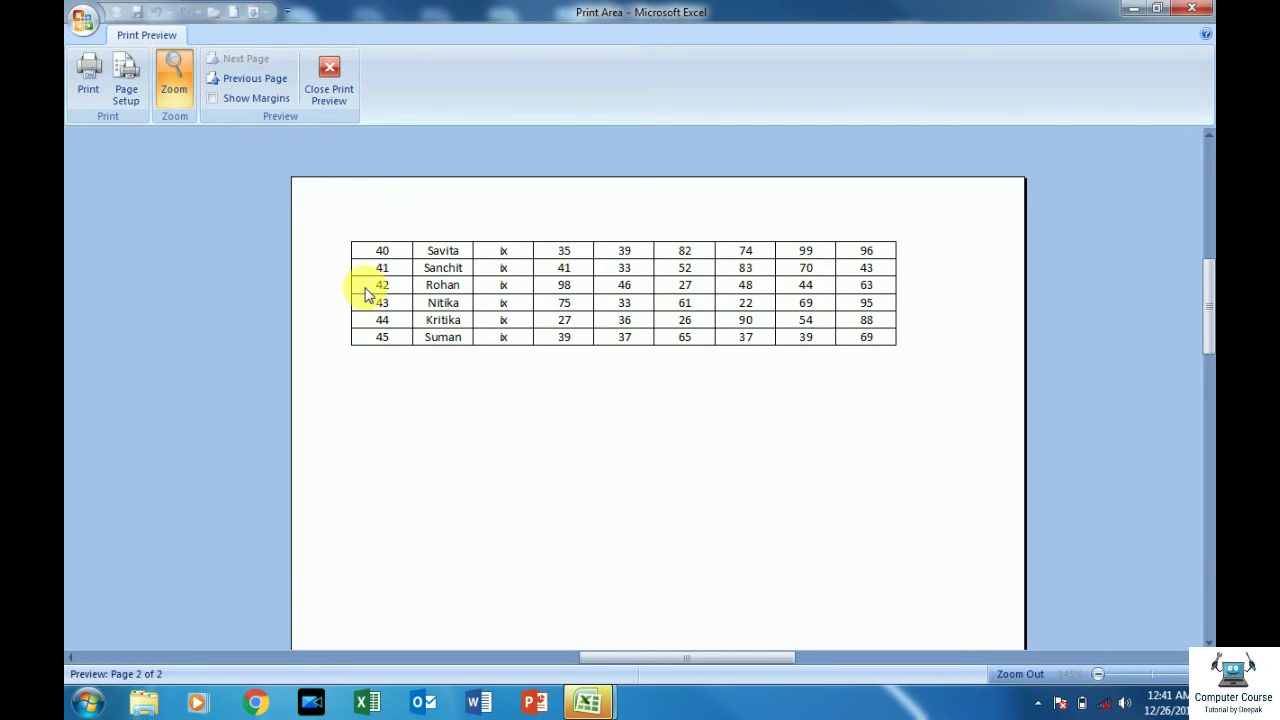
click(331, 80)
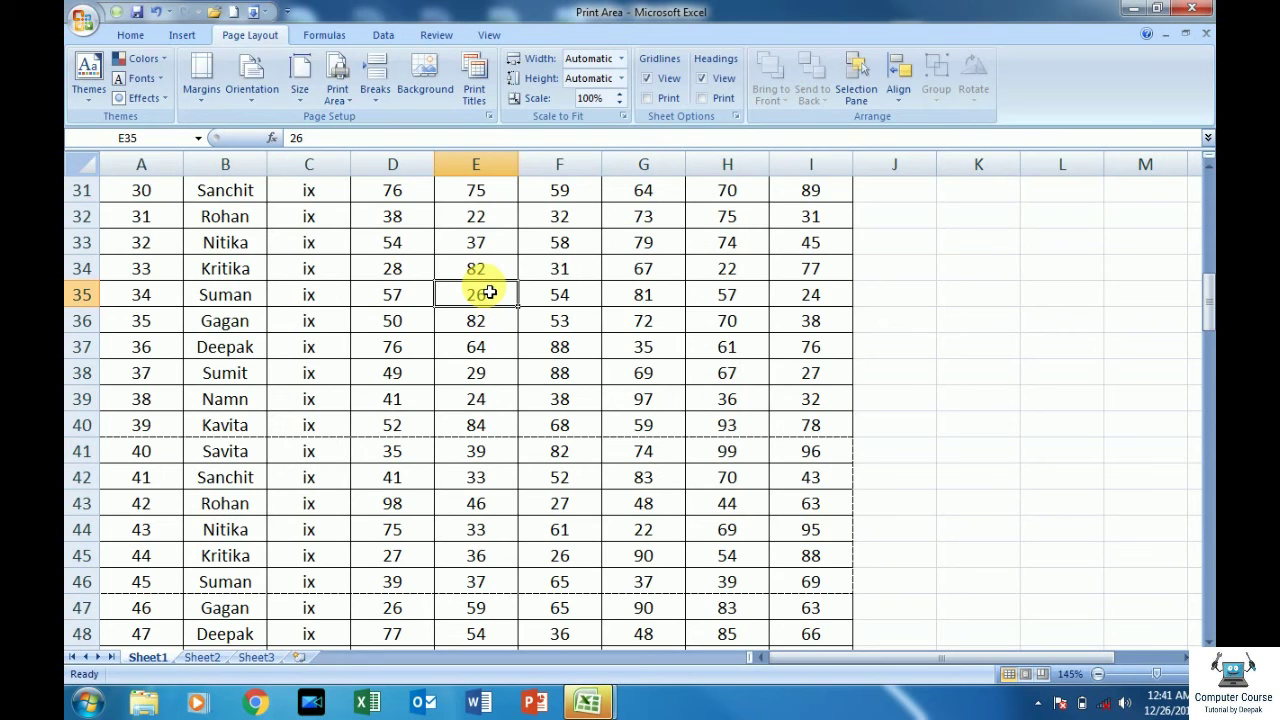
Select A6:I11 and use Clear Print Area so no rows remain marked for printing
scroll(397, 380, up, 1)
scroll(397, 380, up, 8)
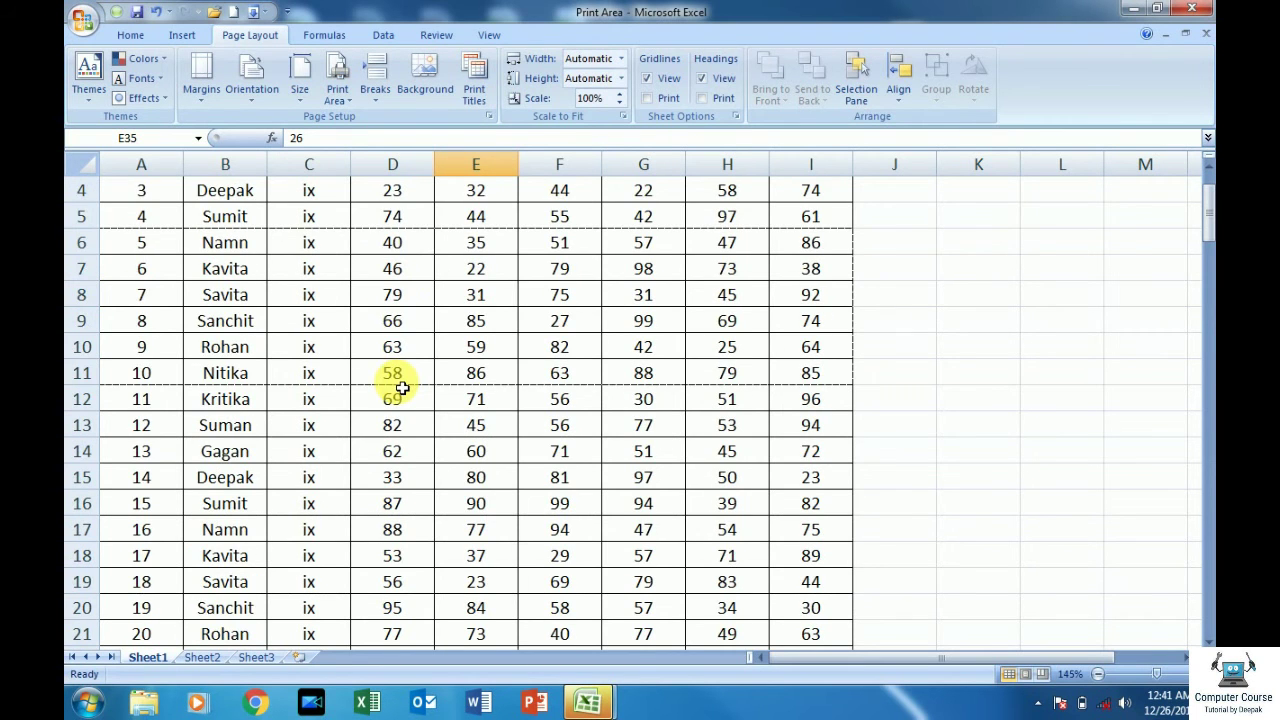
scroll(385, 436, up, 1)
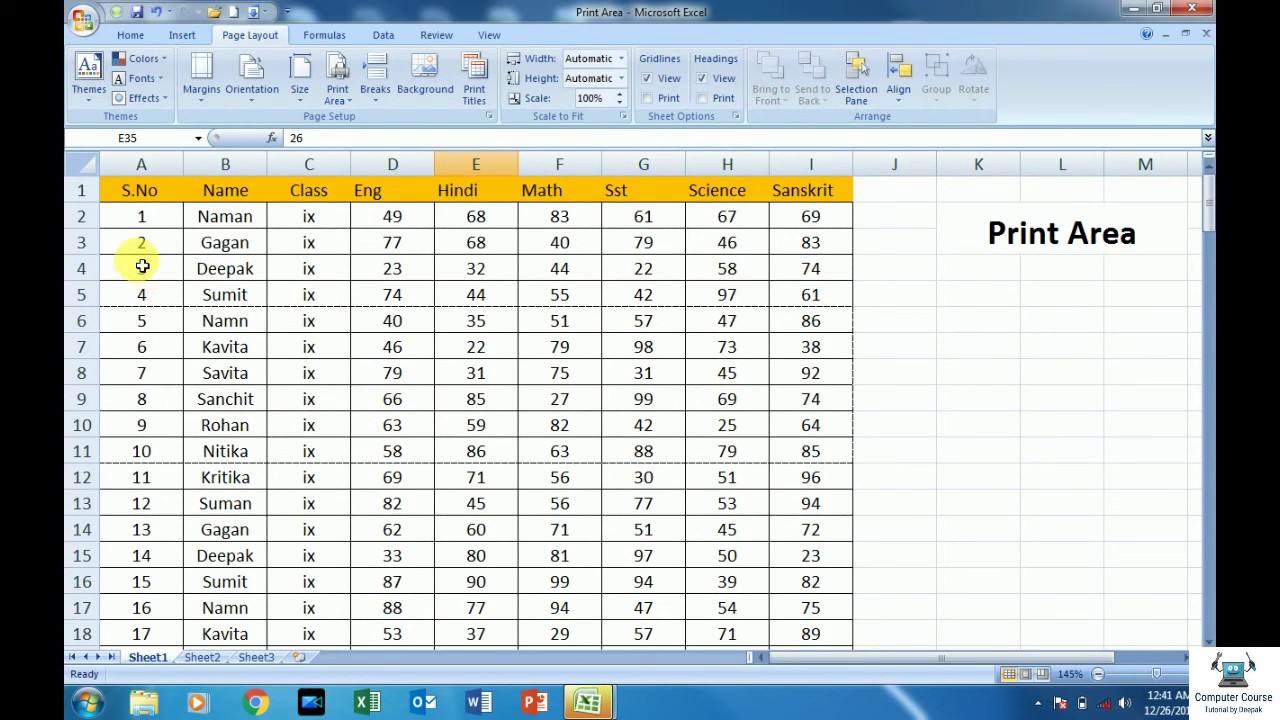
mouse_move(145, 322)
mouse_down()
mouse_move(476, 451)
mouse_move(801, 454)
mouse_up()
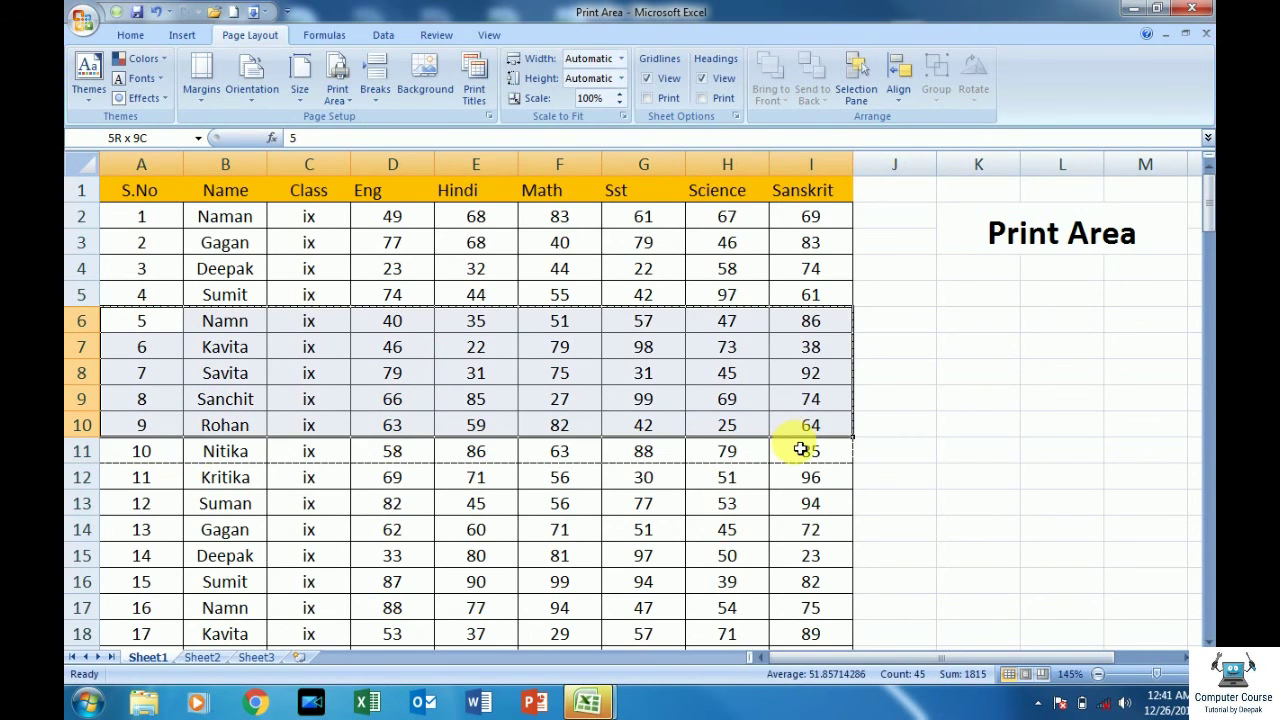
click(350, 99)
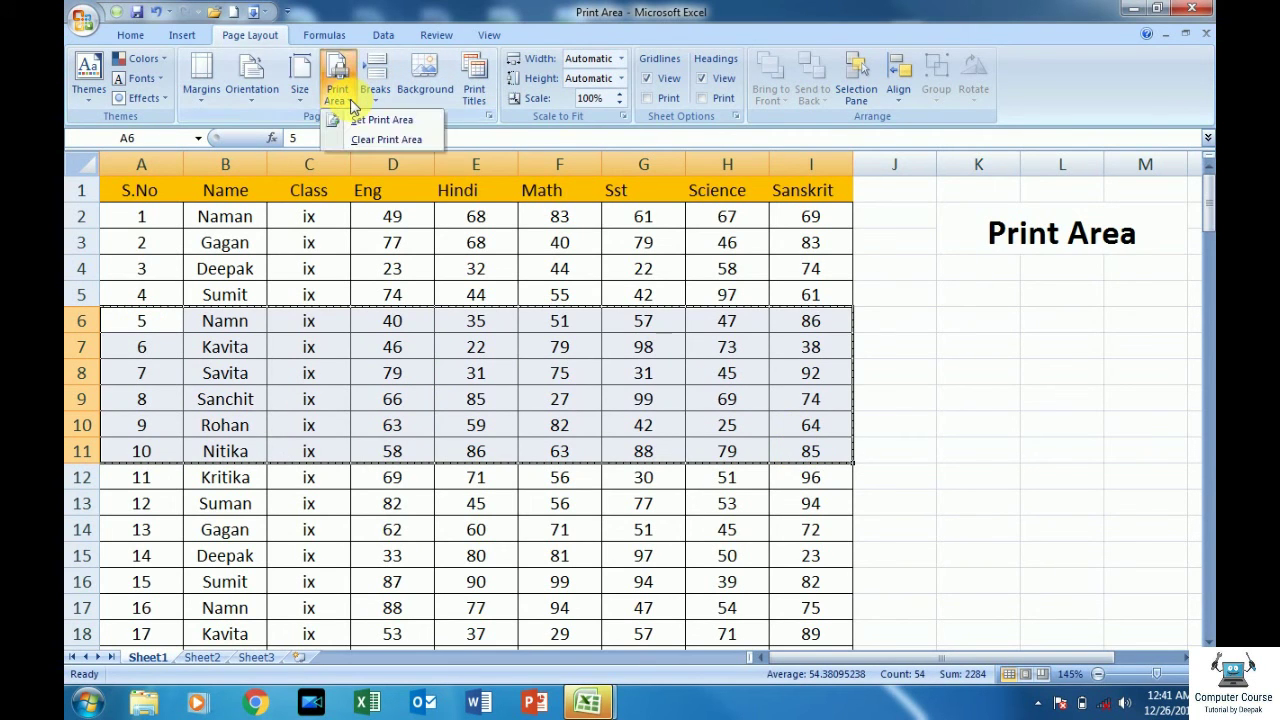
click(418, 142)
click(418, 142)
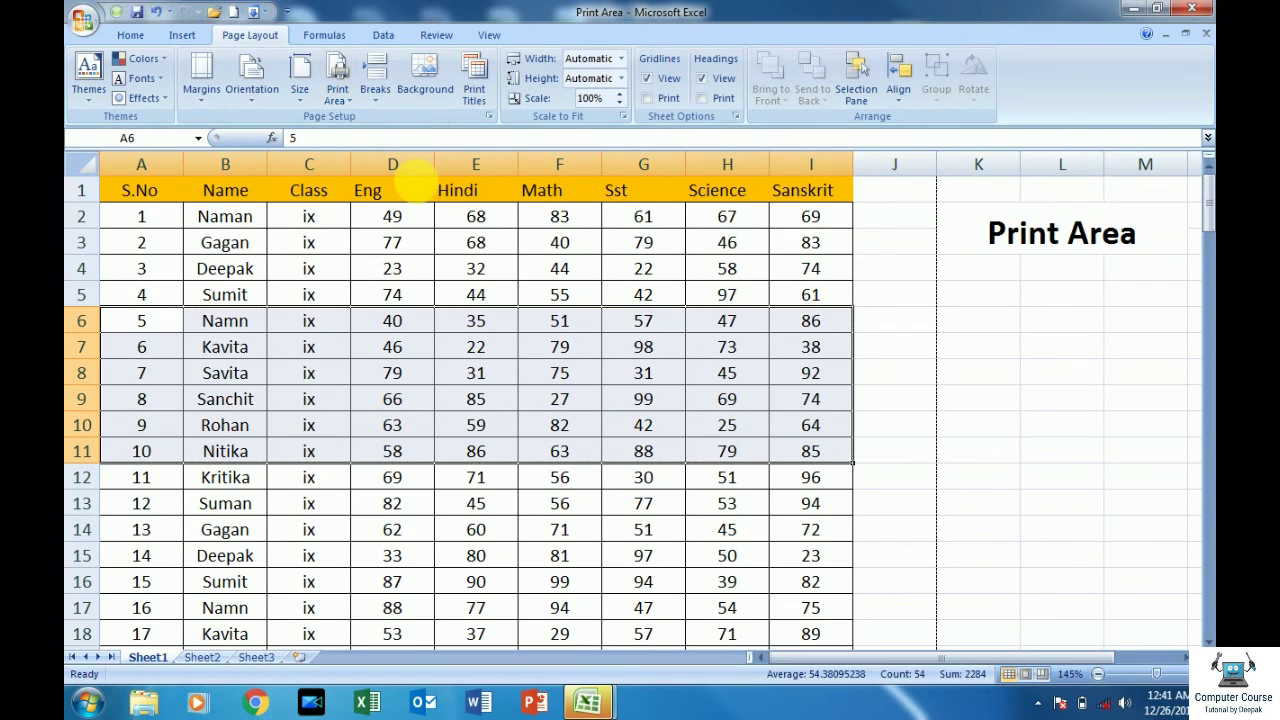
click(418, 247)
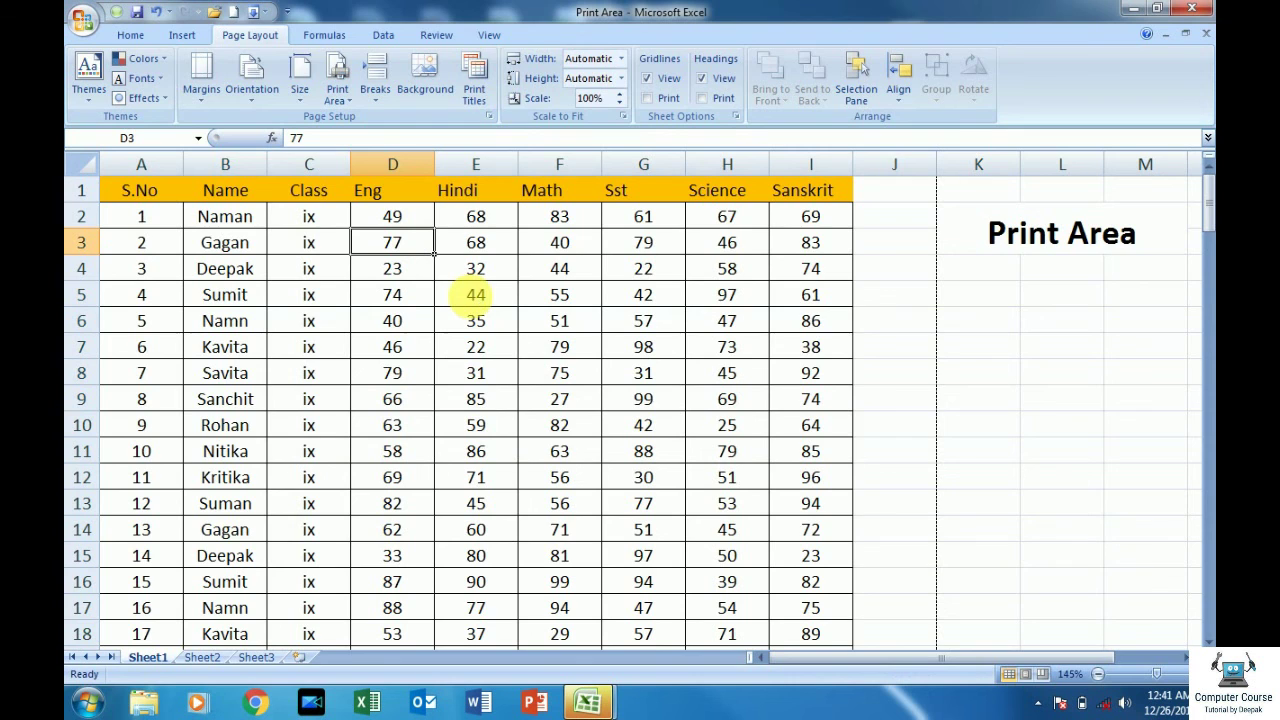
key(ctrl+F2)
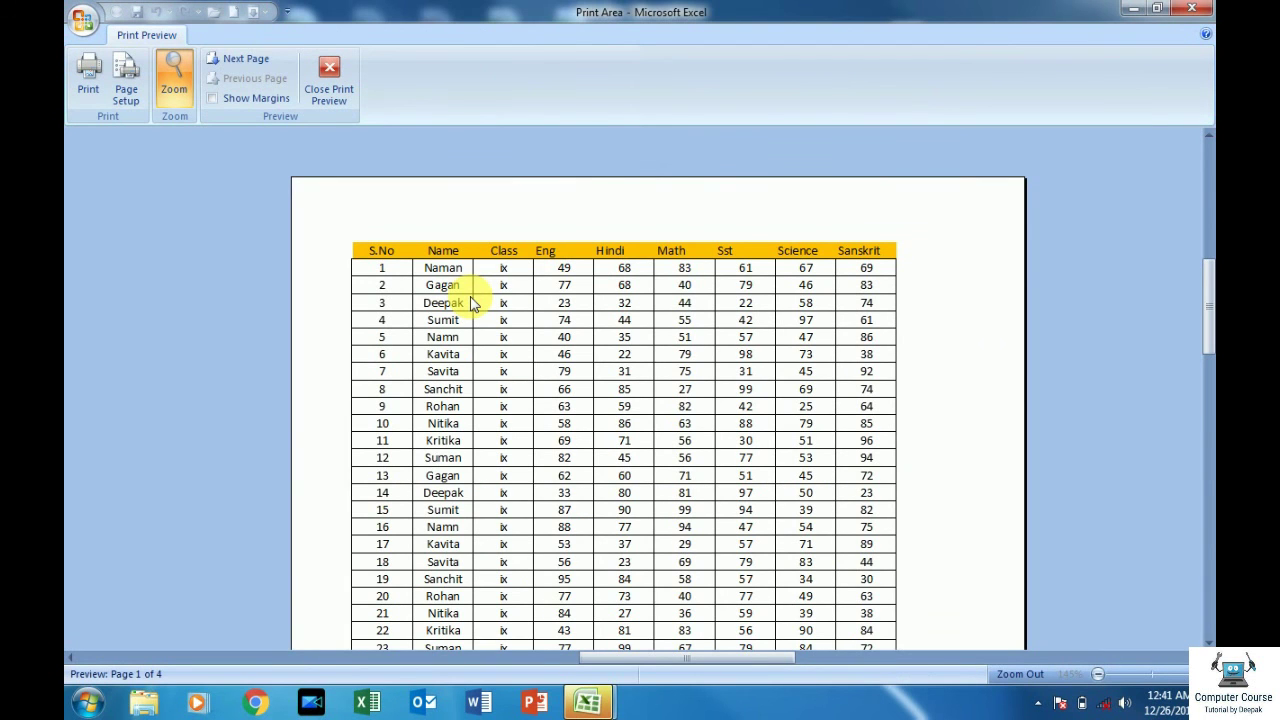
scroll(430, 310, down, 2)
scroll(455, 366, up, 1)
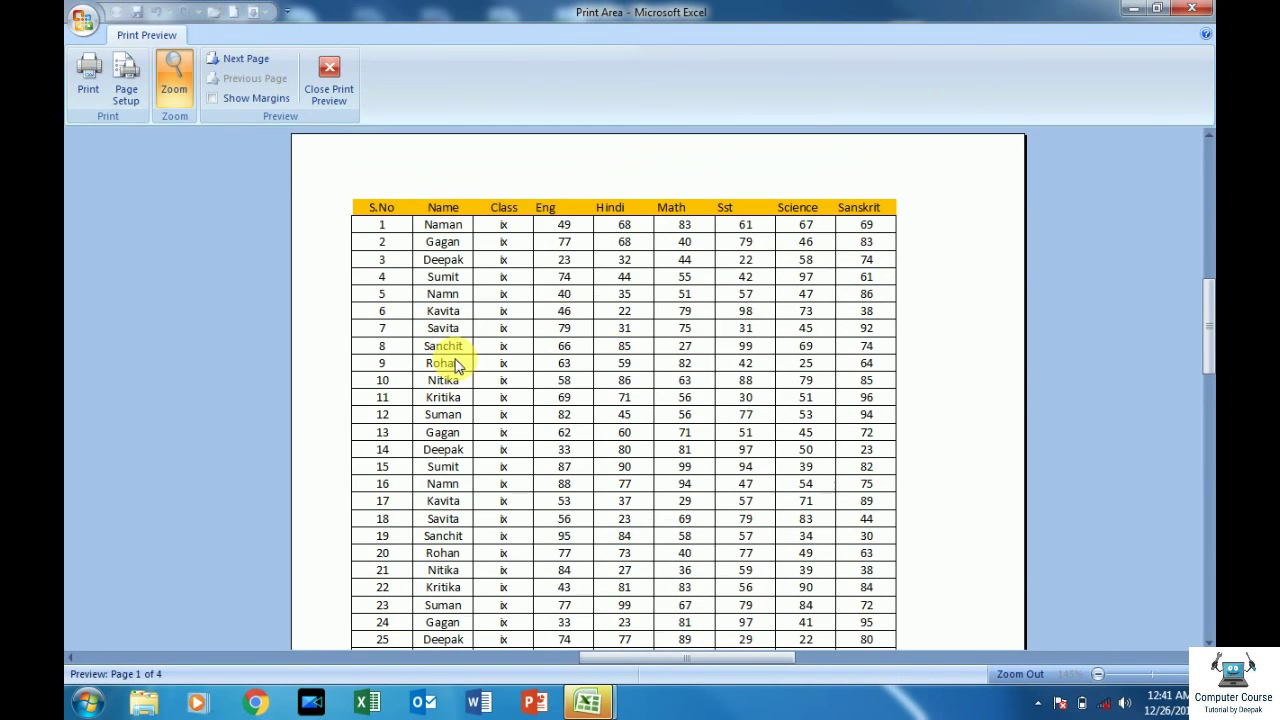
click(330, 66)
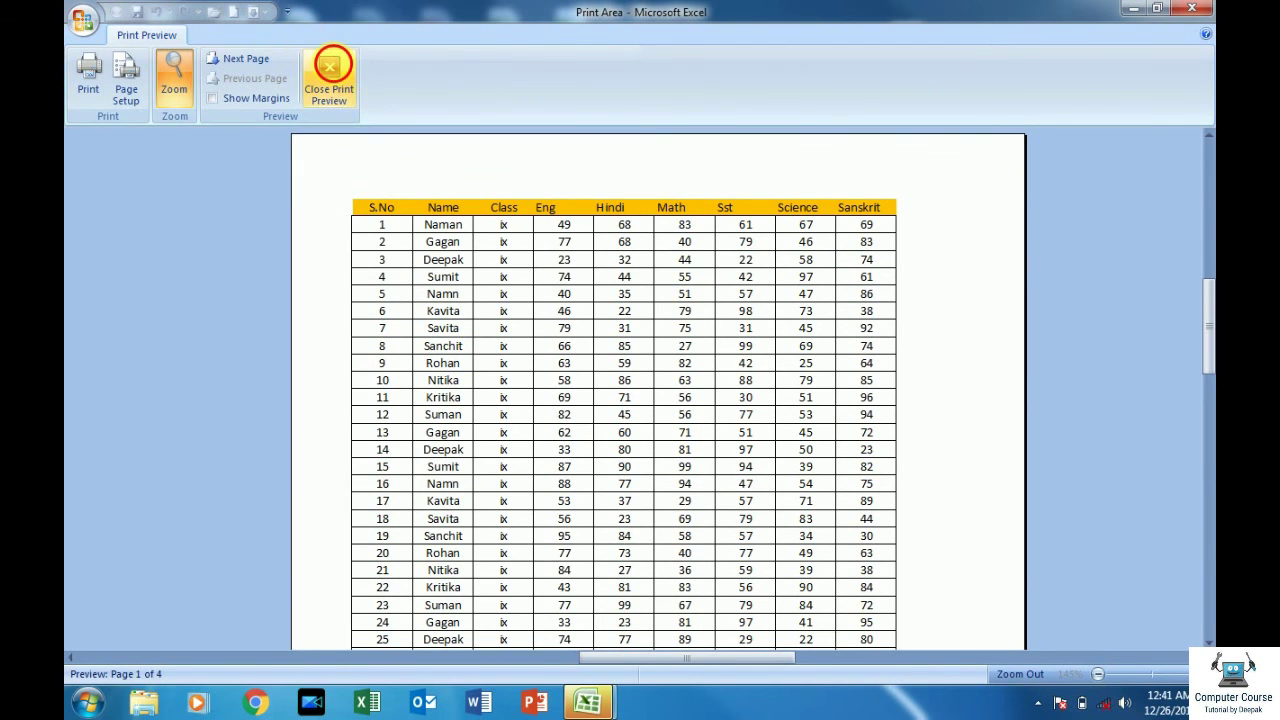